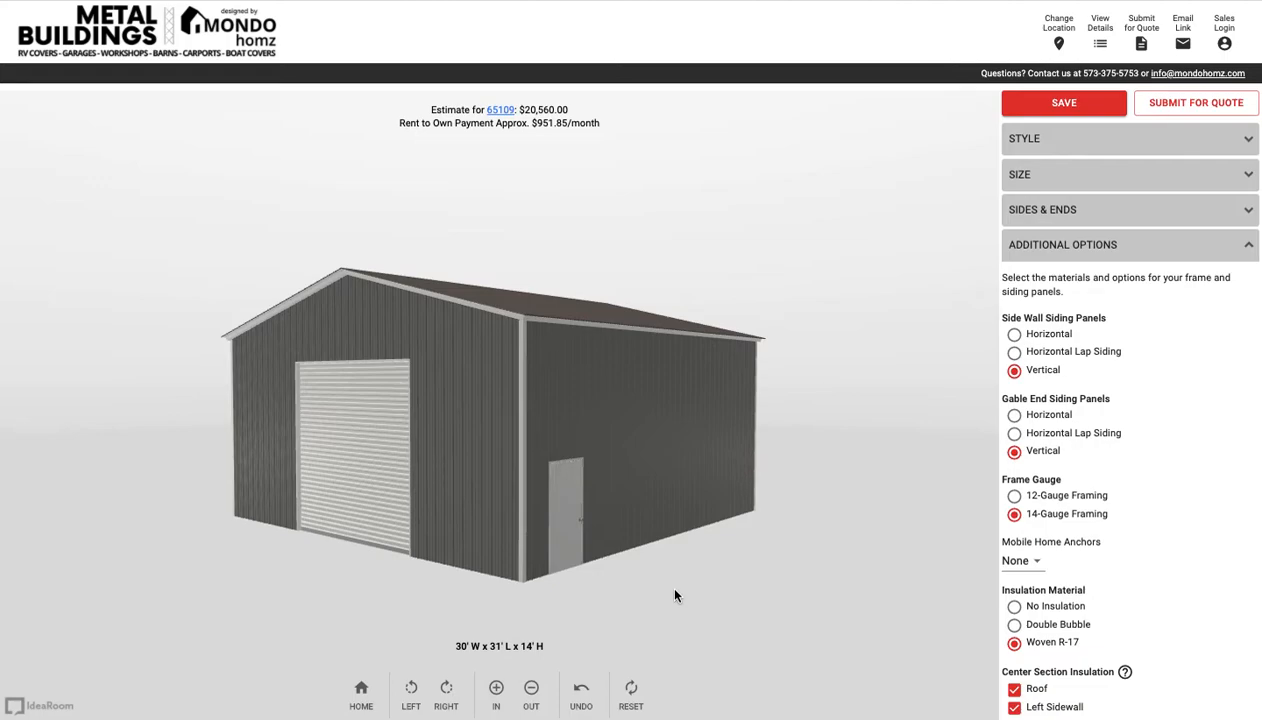
- Set the center section width to 30'
click(453, 245)
drag(453, 245, 408, 248)
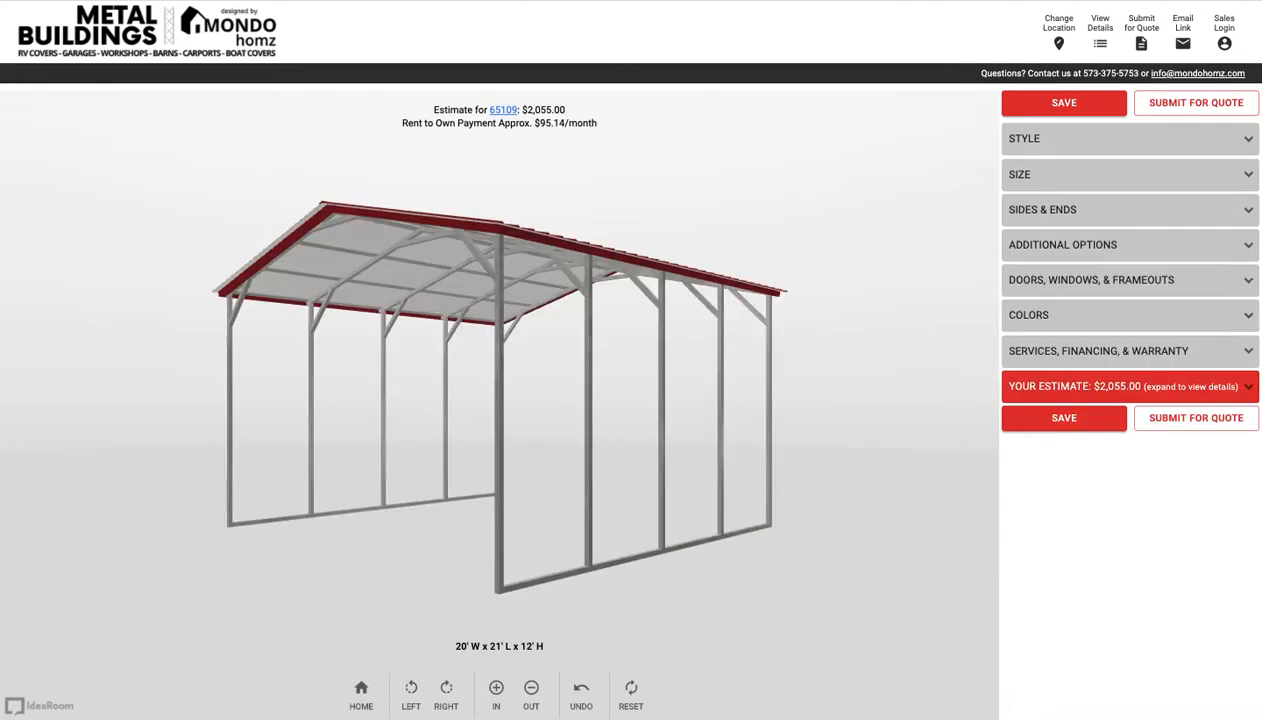
drag(789, 358, 890, 251)
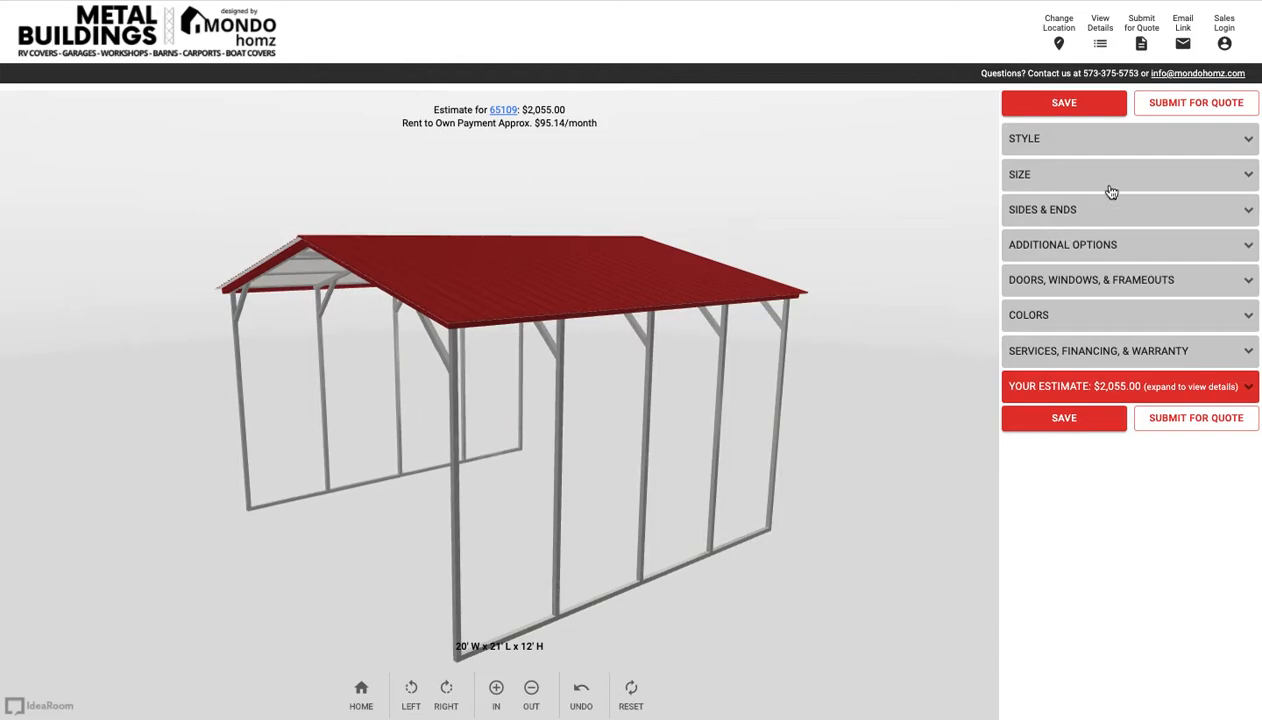
click(1075, 172)
click(1050, 385)
scroll(1031, 549, down, 5)
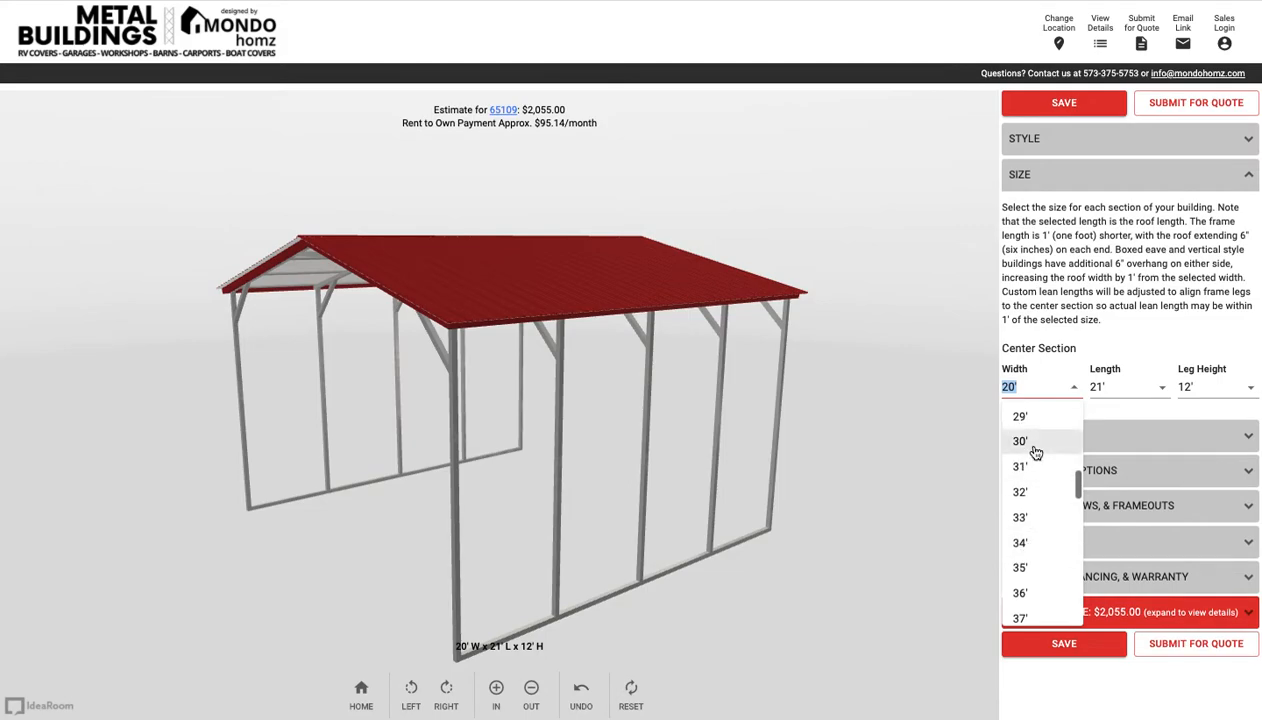
key(Return)
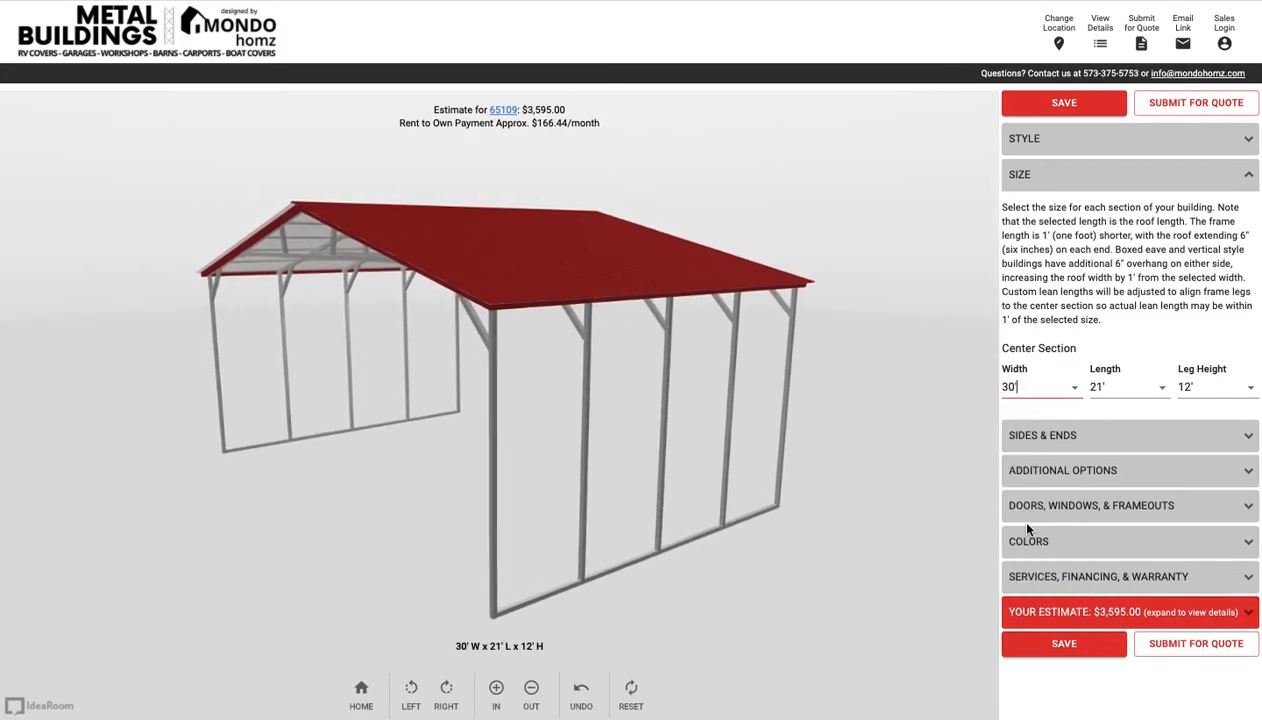
- Set the center section length to 31' and the leg height to 14'
click(1122, 384)
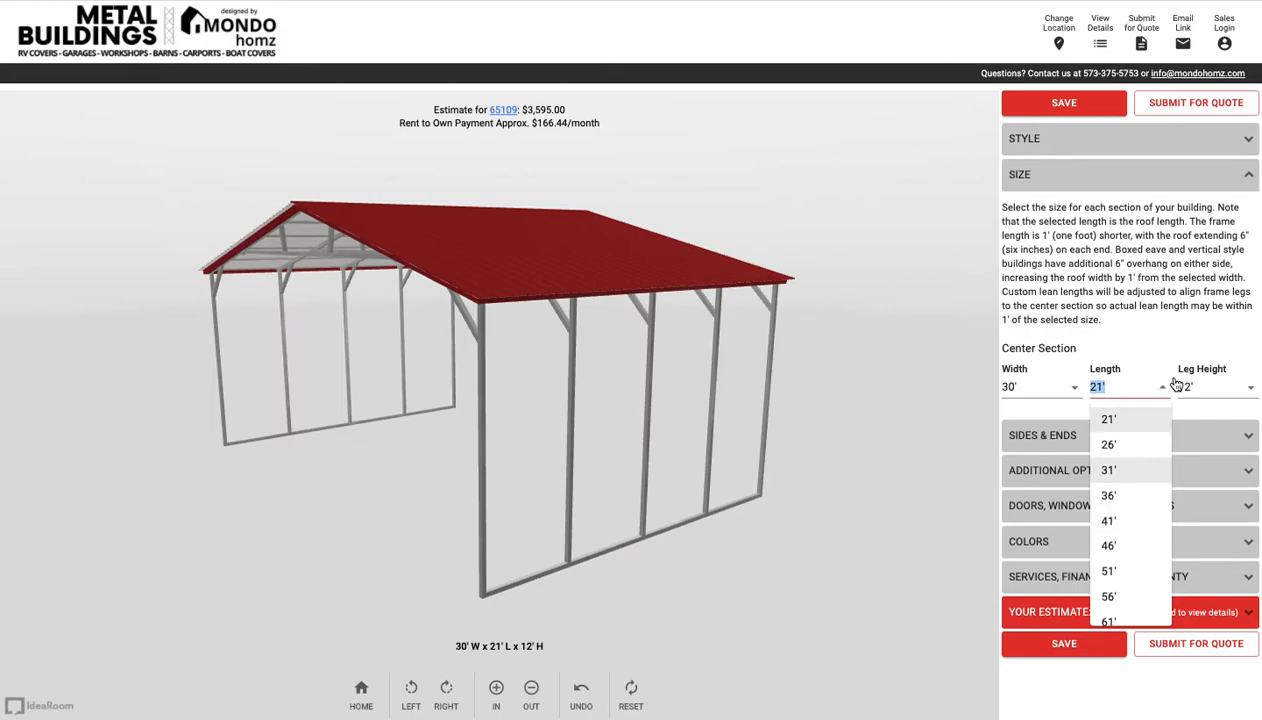
key(Return)
click(1217, 386)
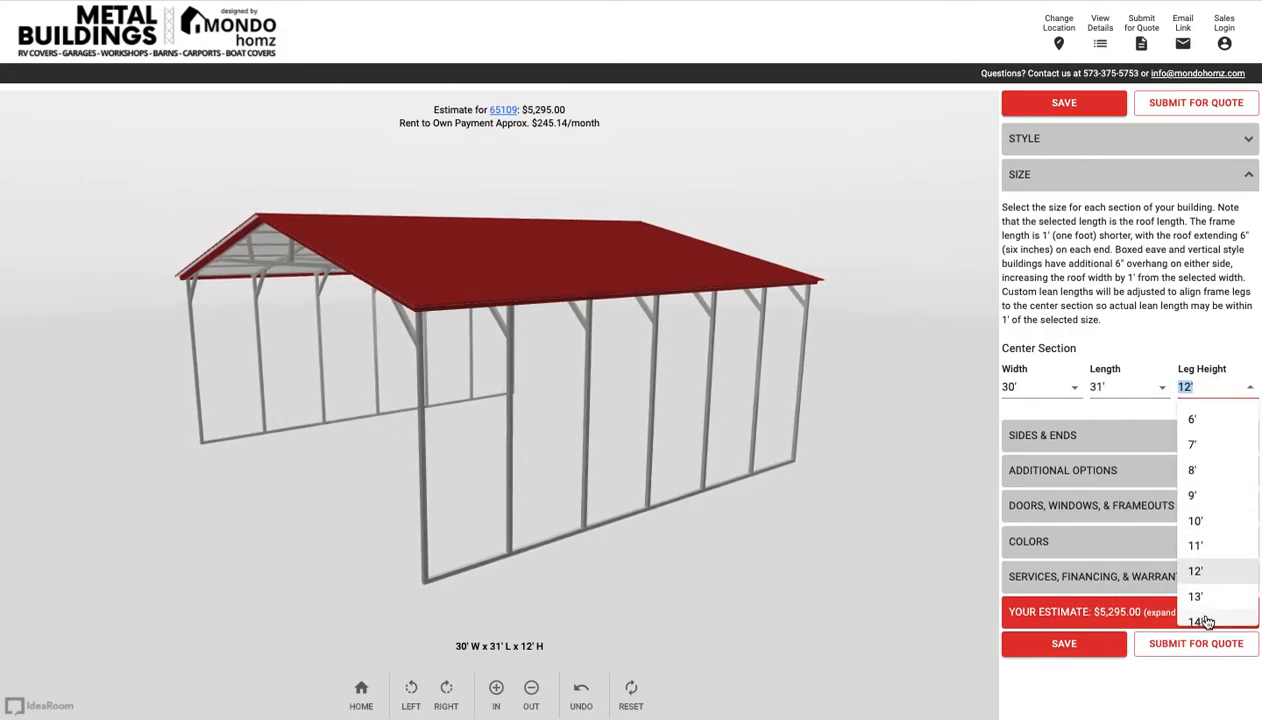
key(Down)
key(Down)
key(Return)
- Set the center section width to 24' and examine the roof framing from the front and side
drag(718, 432, 902, 424)
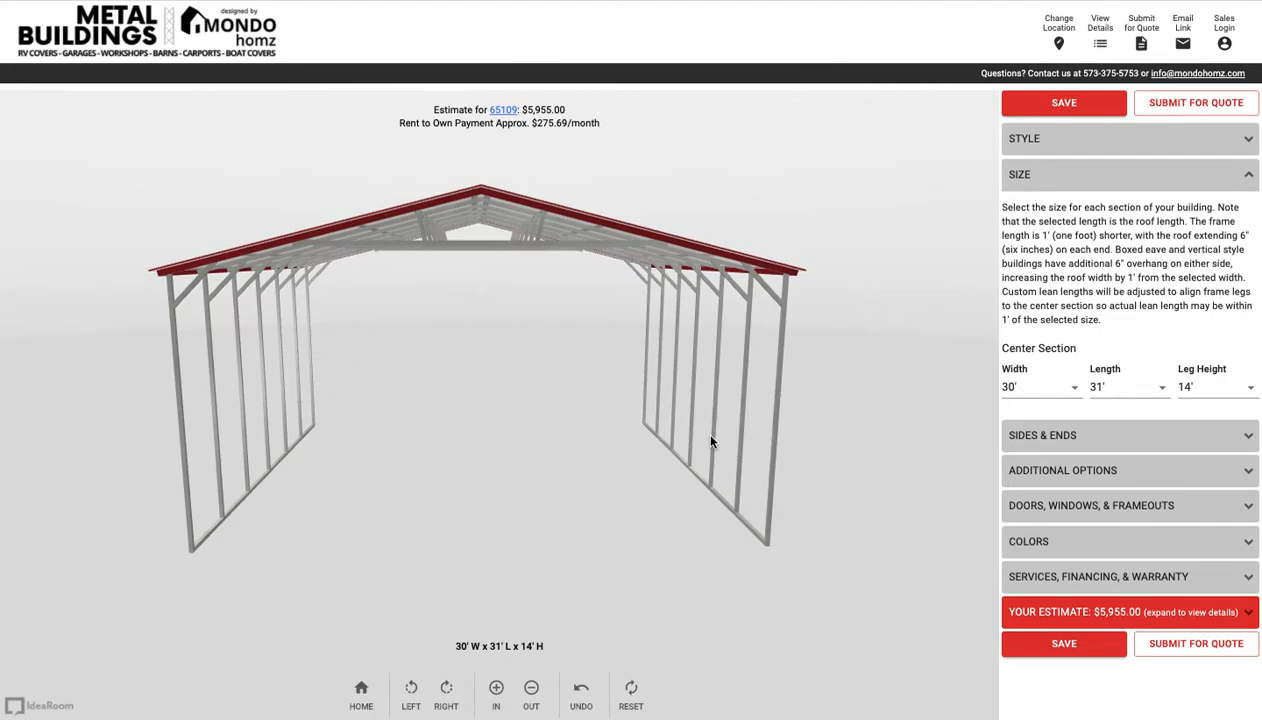
drag(946, 402, 946, 411)
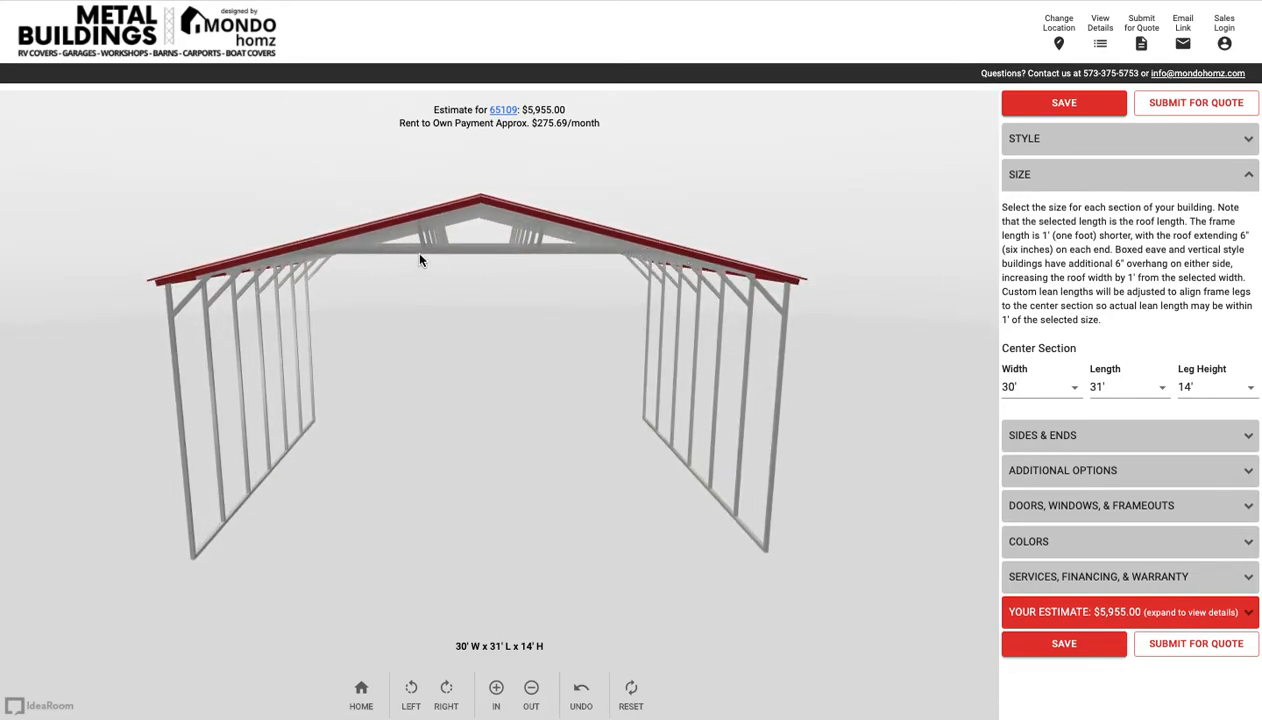
click(1045, 384)
scroll(1042, 524, down, 2)
scroll(1040, 560, down, 1)
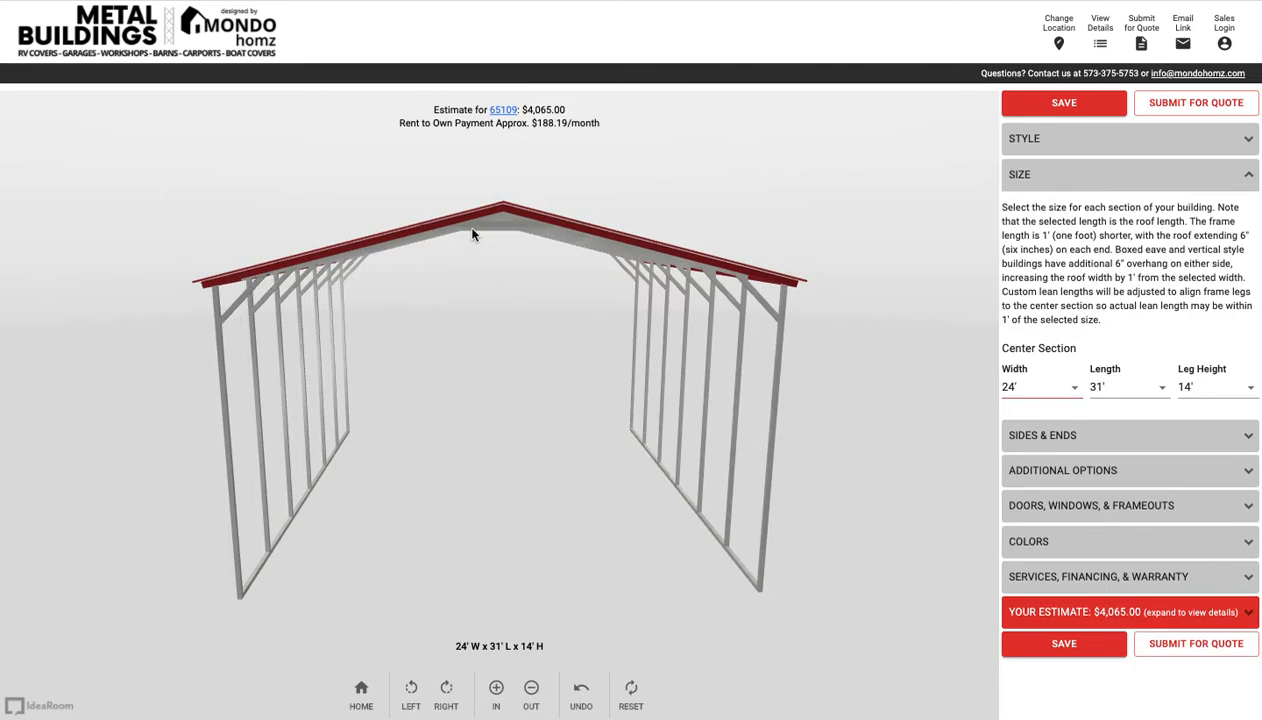
click(813, 176)
drag(813, 176, 811, 211)
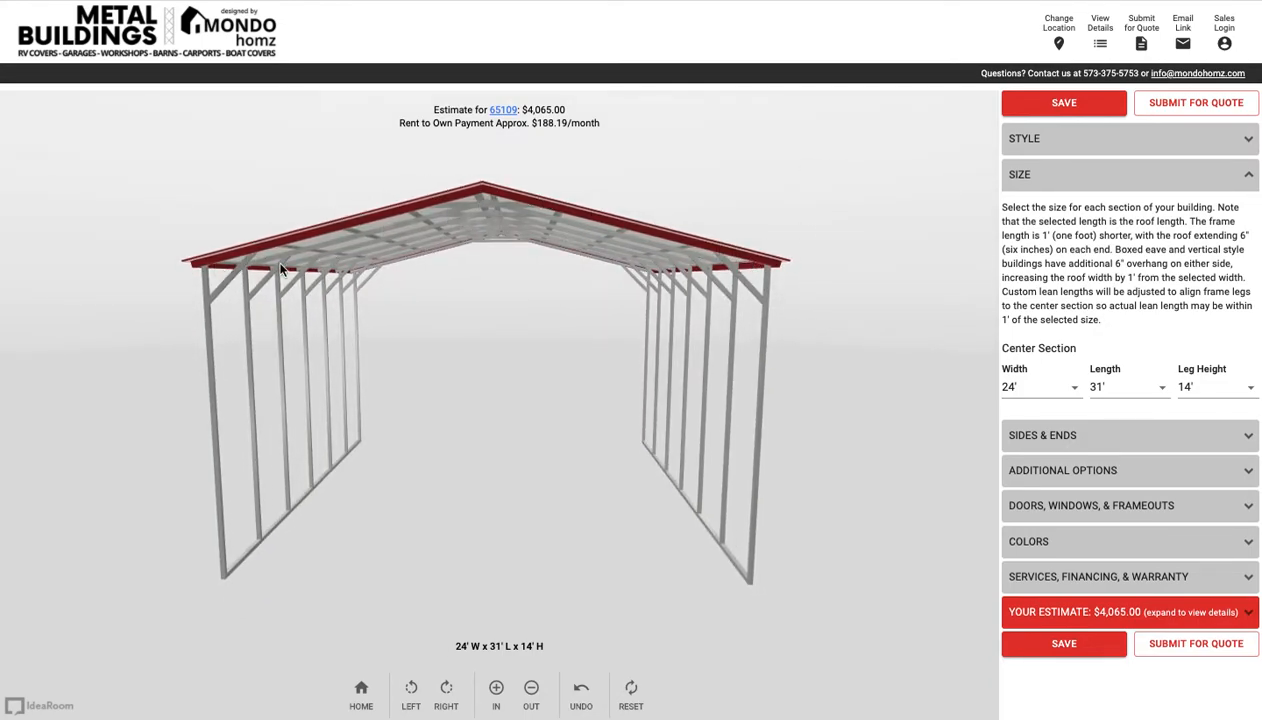
drag(702, 167, 670, 166)
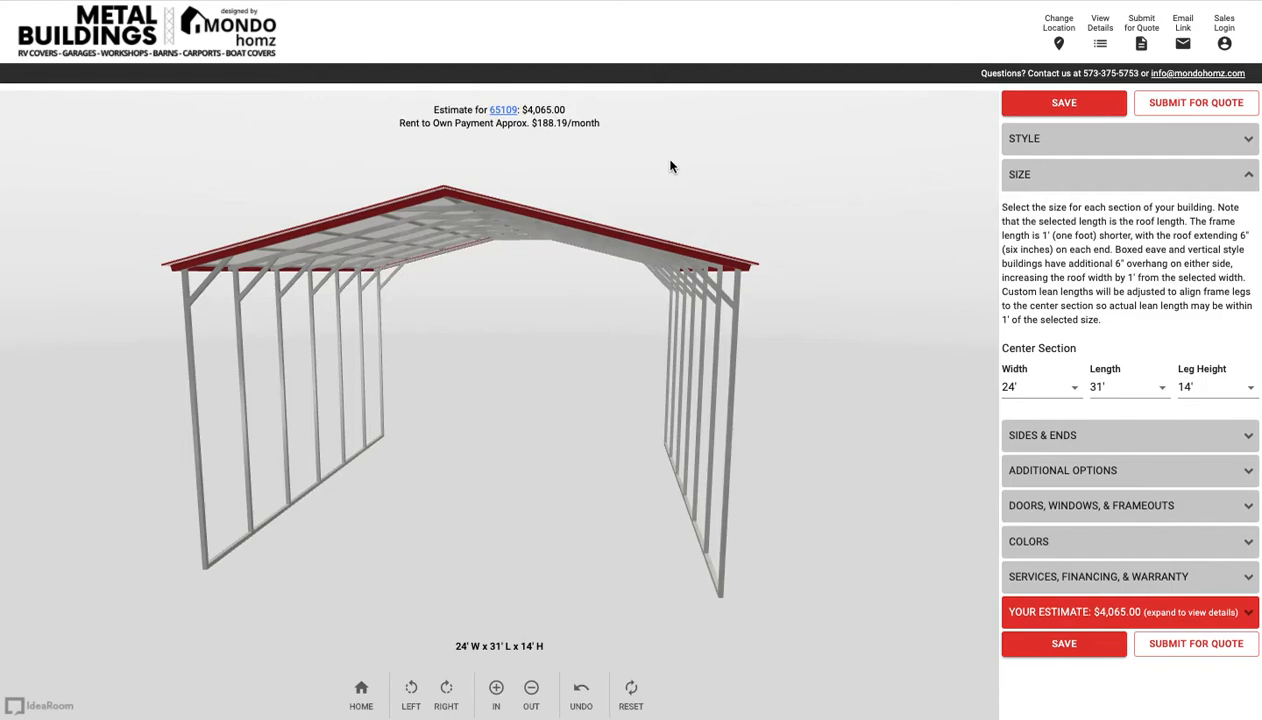
drag(670, 166, 854, 310)
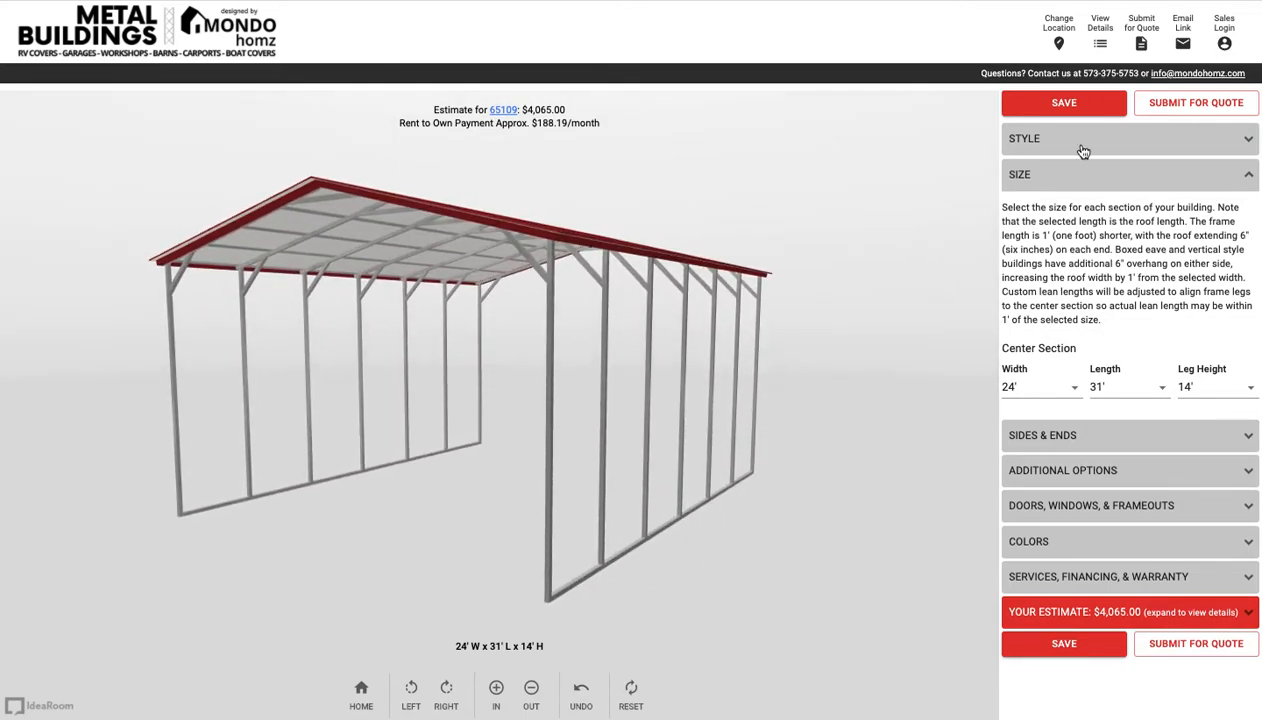
- Set the center section width back to 30' and examine its roof trusses from several angles
click(1034, 386)
scroll(1036, 506, down, 3)
scroll(1040, 588, down, 1)
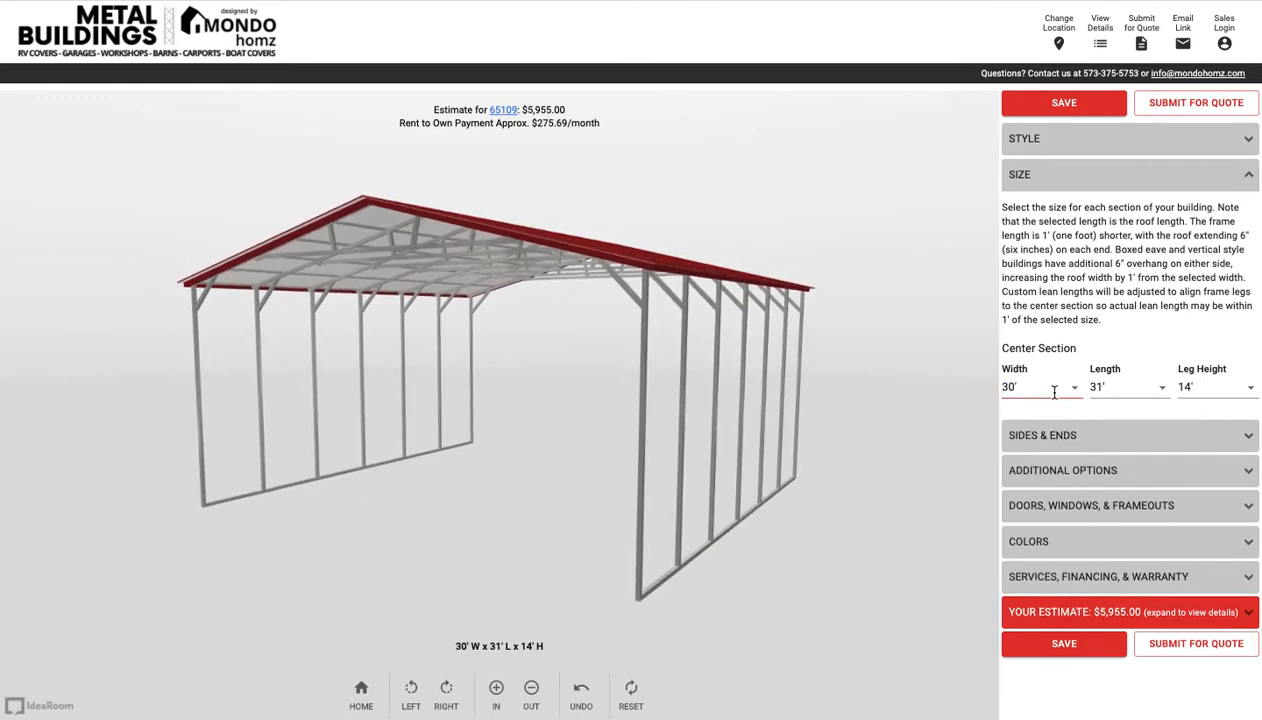
drag(798, 404, 735, 290)
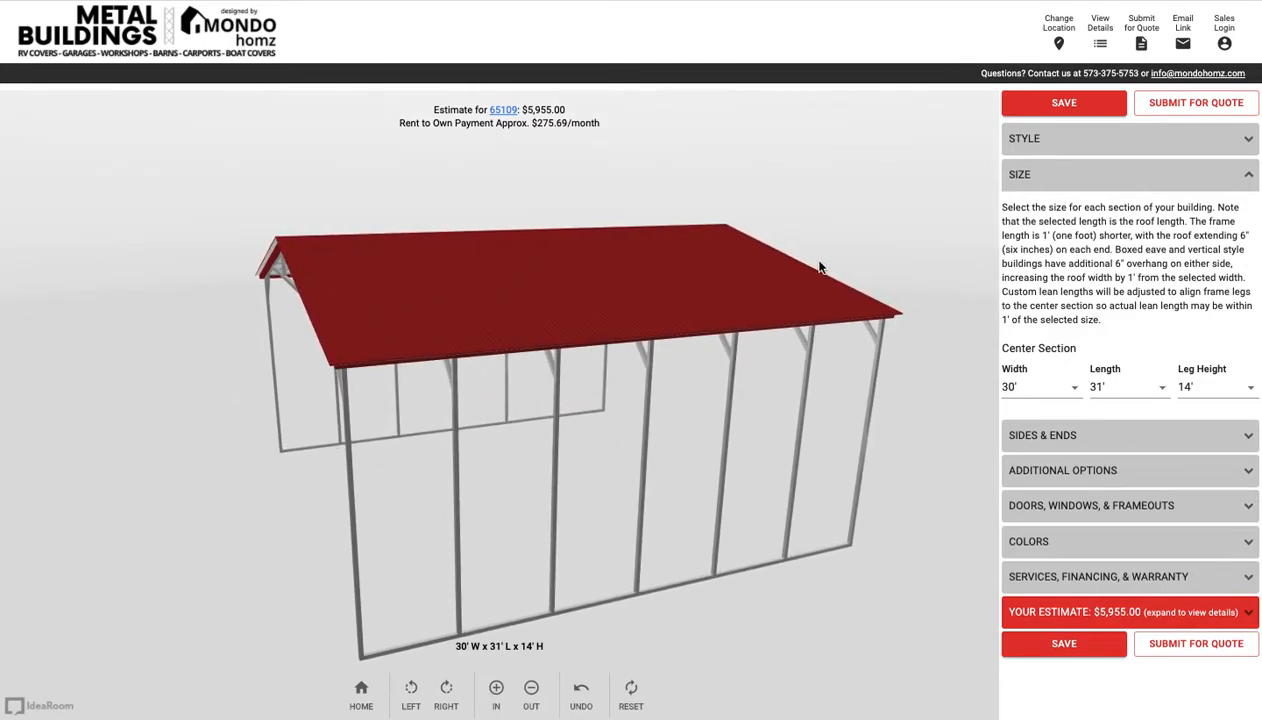
drag(626, 413, 231, 293)
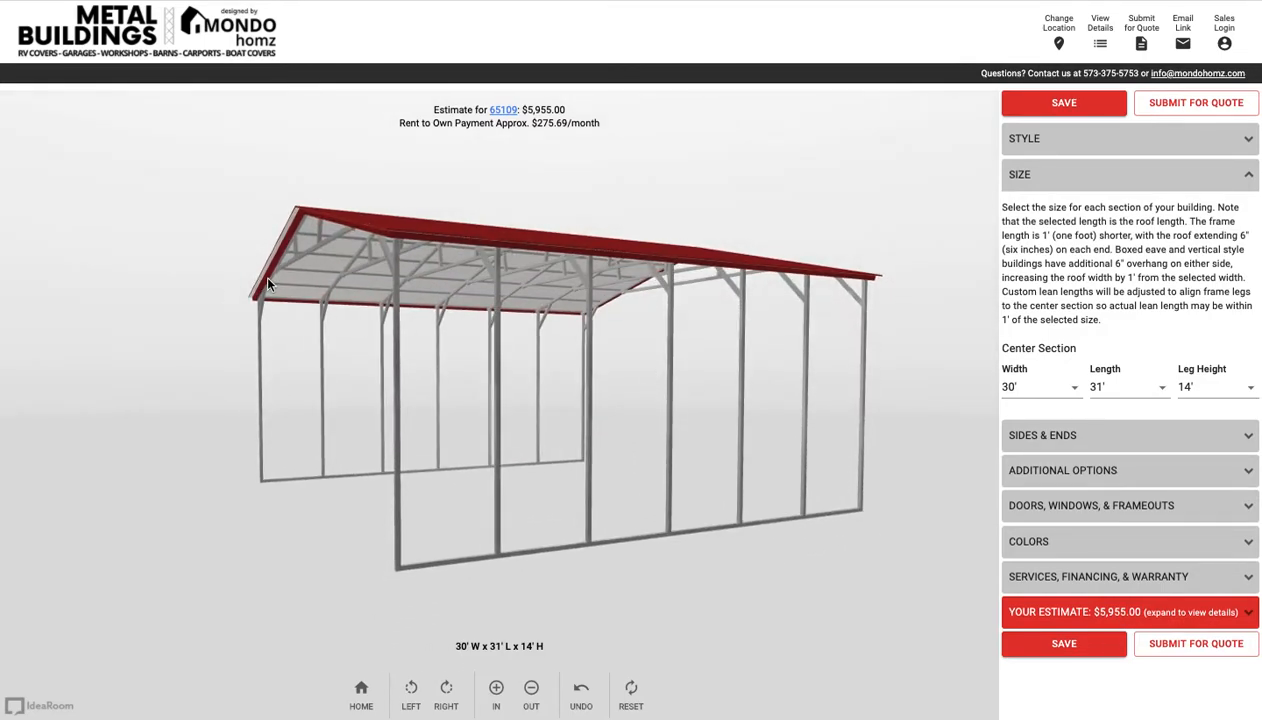
mouse_move(557, 405)
mouse_down()
mouse_move(558, 385)
mouse_move(538, 397)
mouse_up()
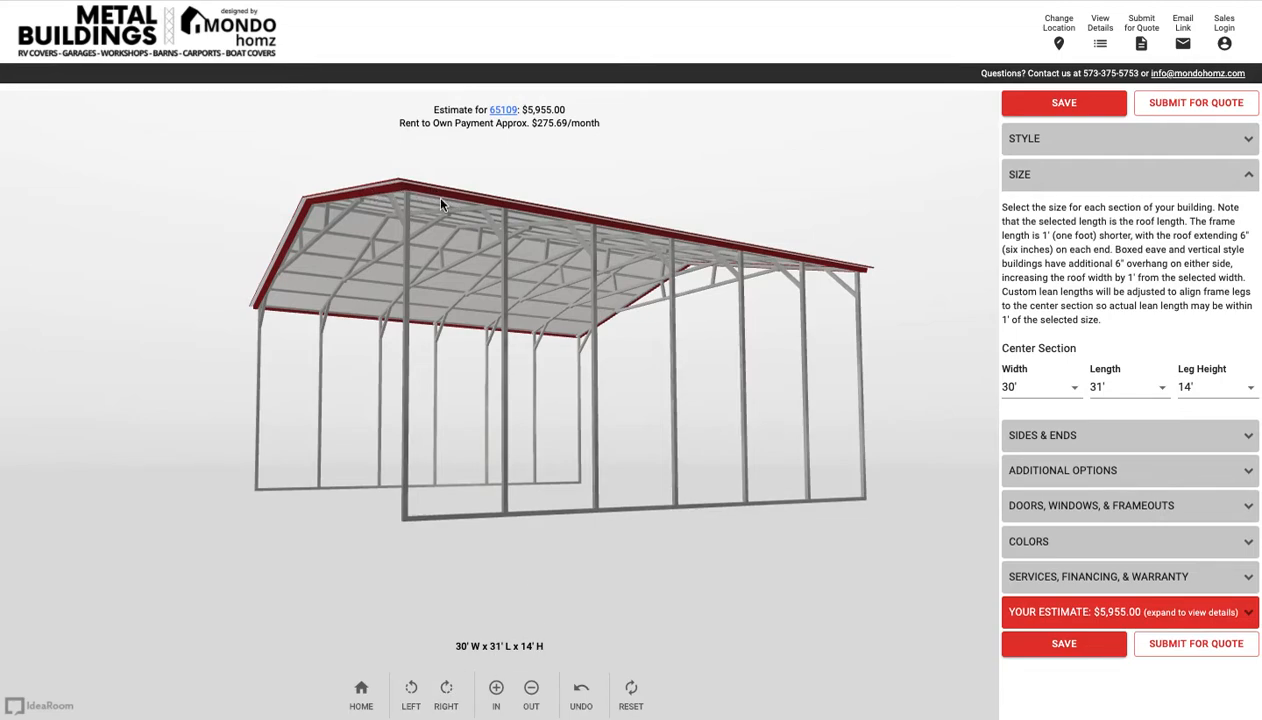
drag(570, 445, 865, 485)
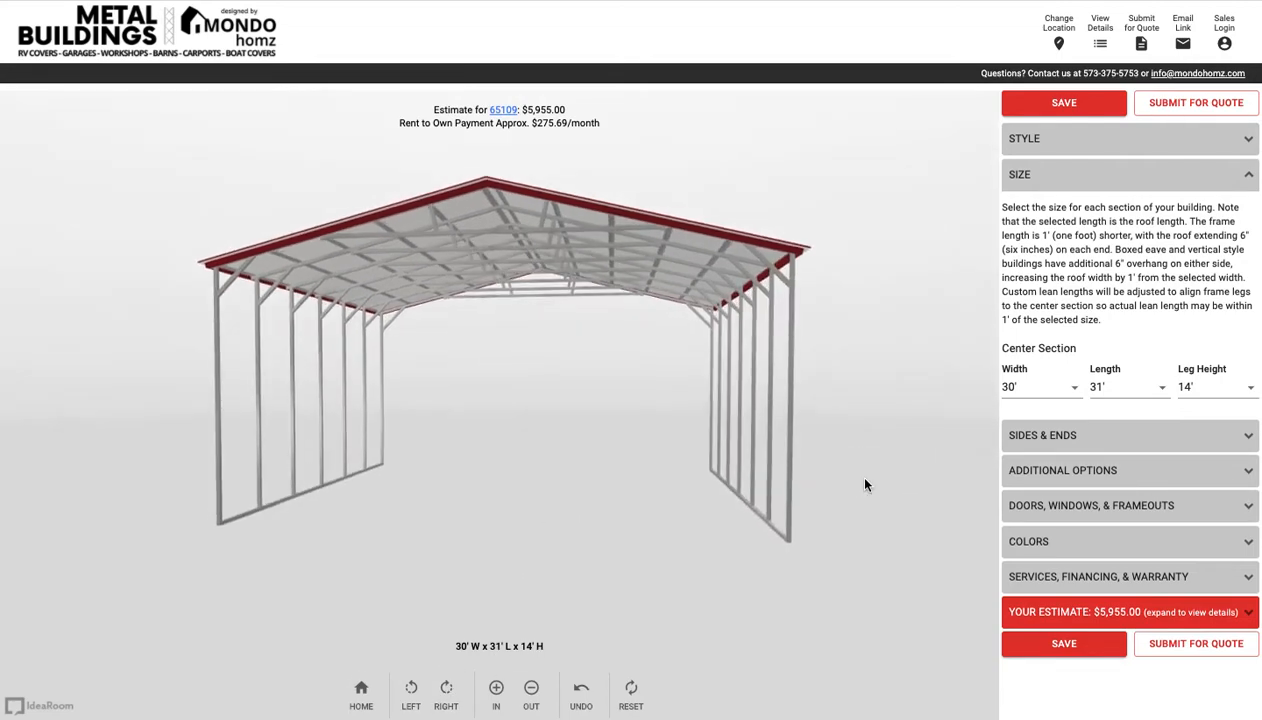
- Set the center section's right sidewall to Top - 1' Panel and its left sidewall to Fully Enclosed
click(1037, 444)
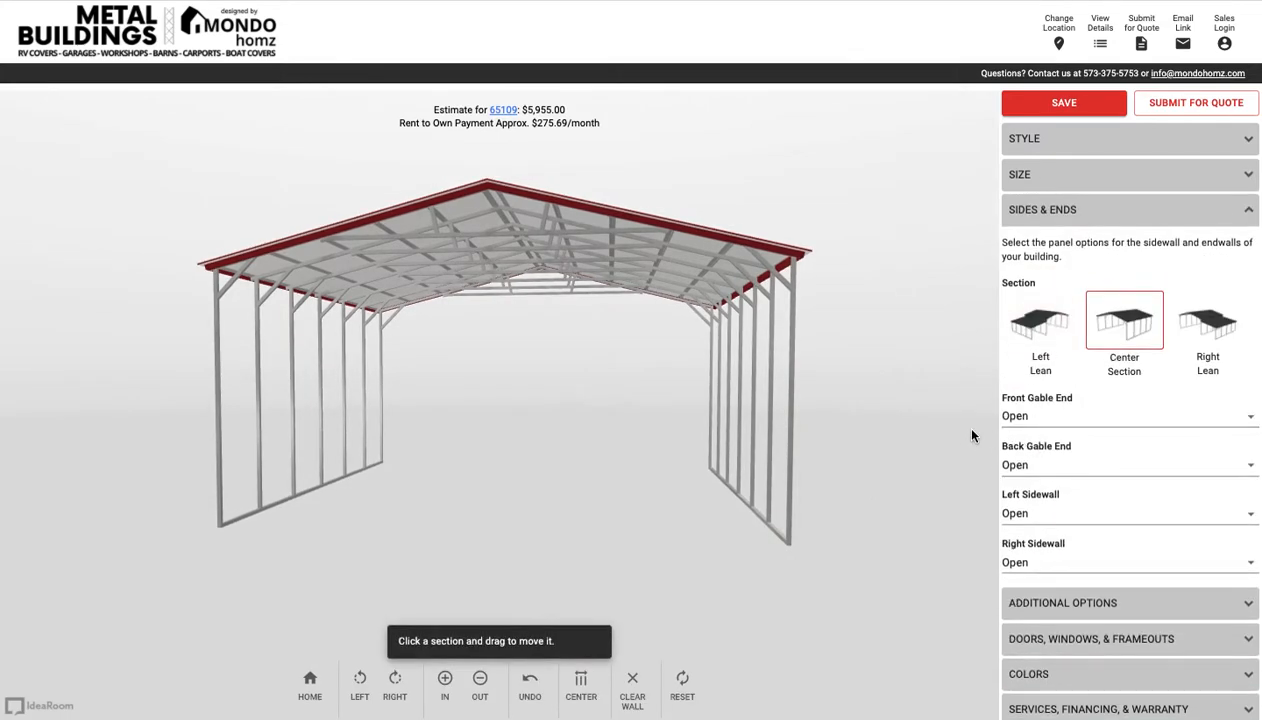
click(1019, 564)
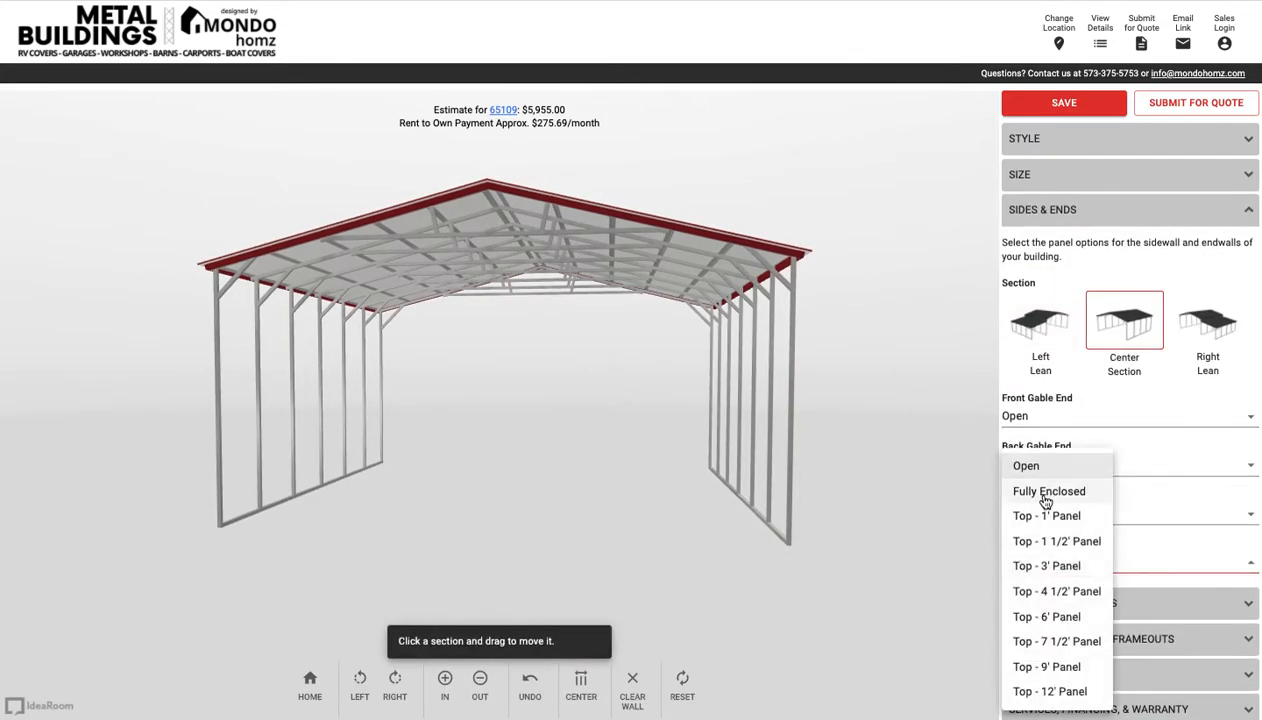
key(Return)
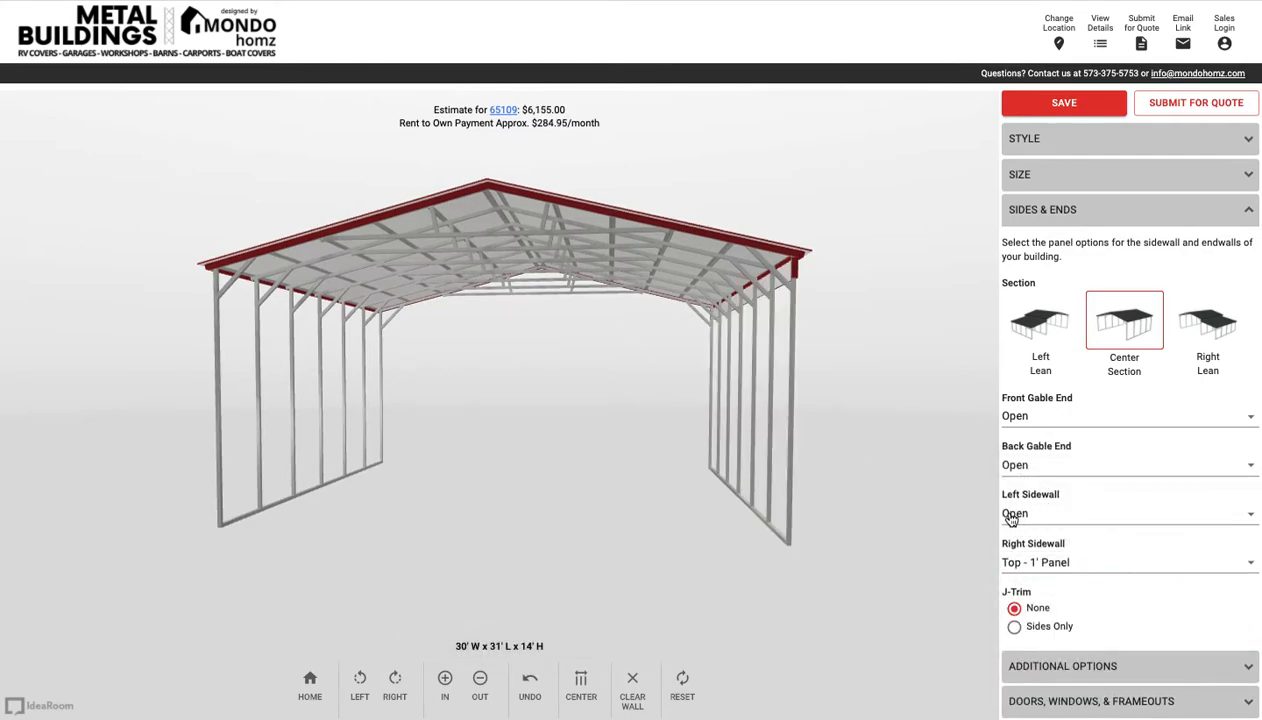
click(1045, 512)
click(1025, 503)
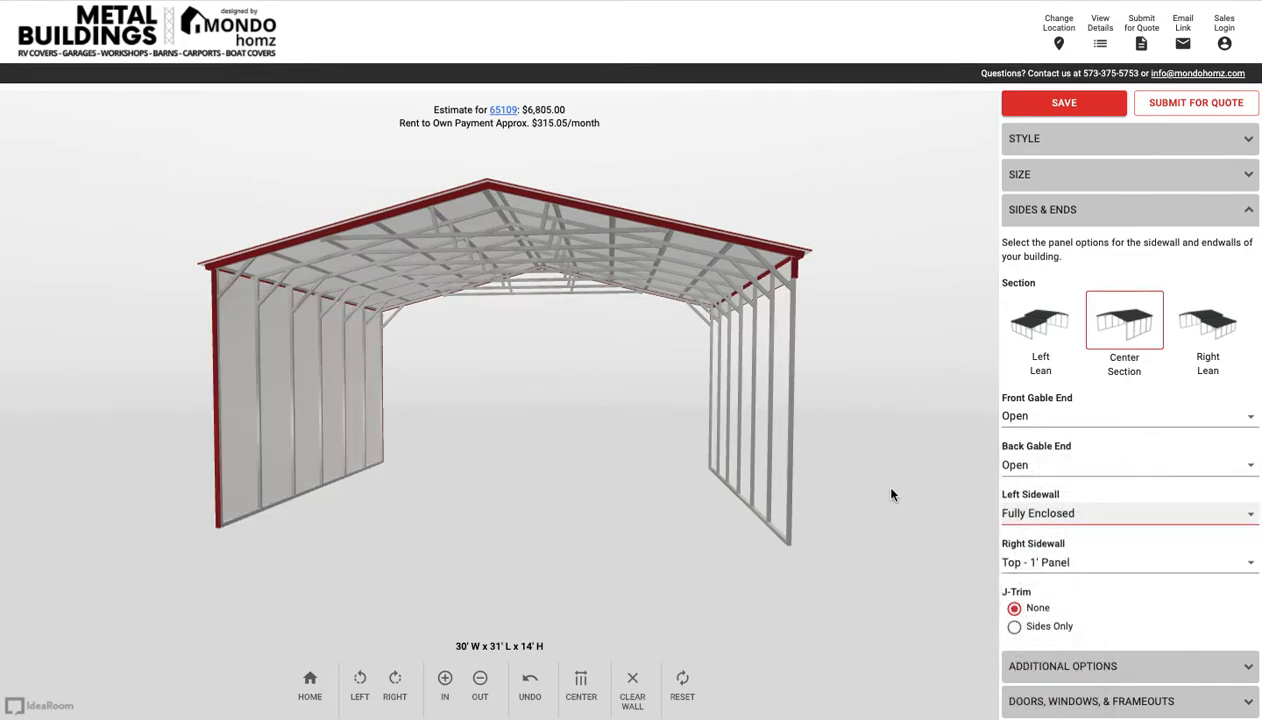
- Try to set the center section's right sidewall to Fully Enclosed
click(1010, 560)
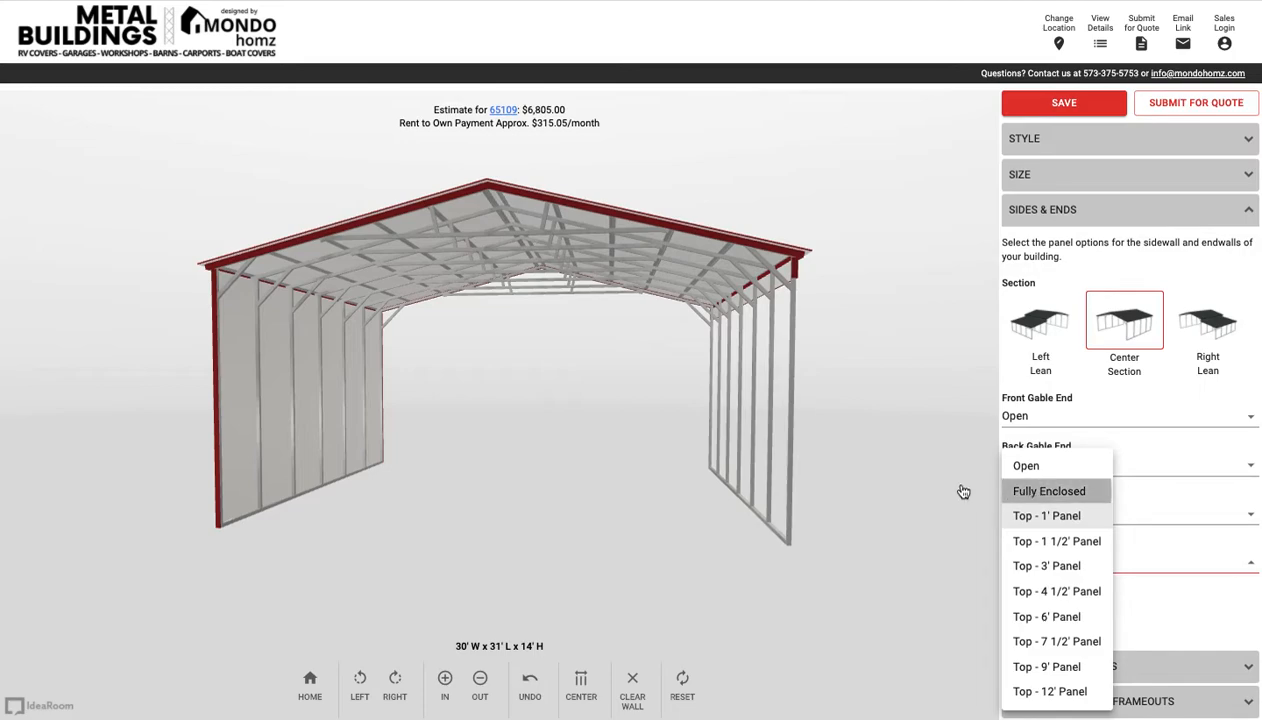
key(Return)
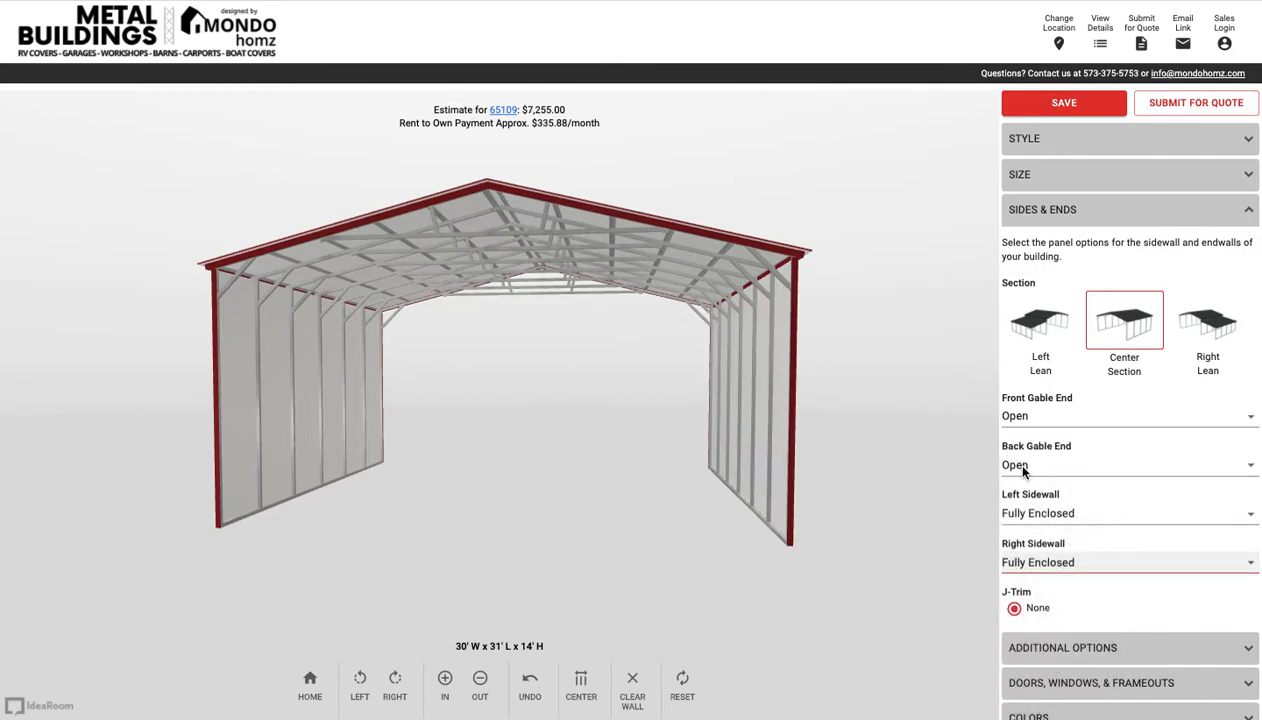
click(1015, 467)
click(1015, 467)
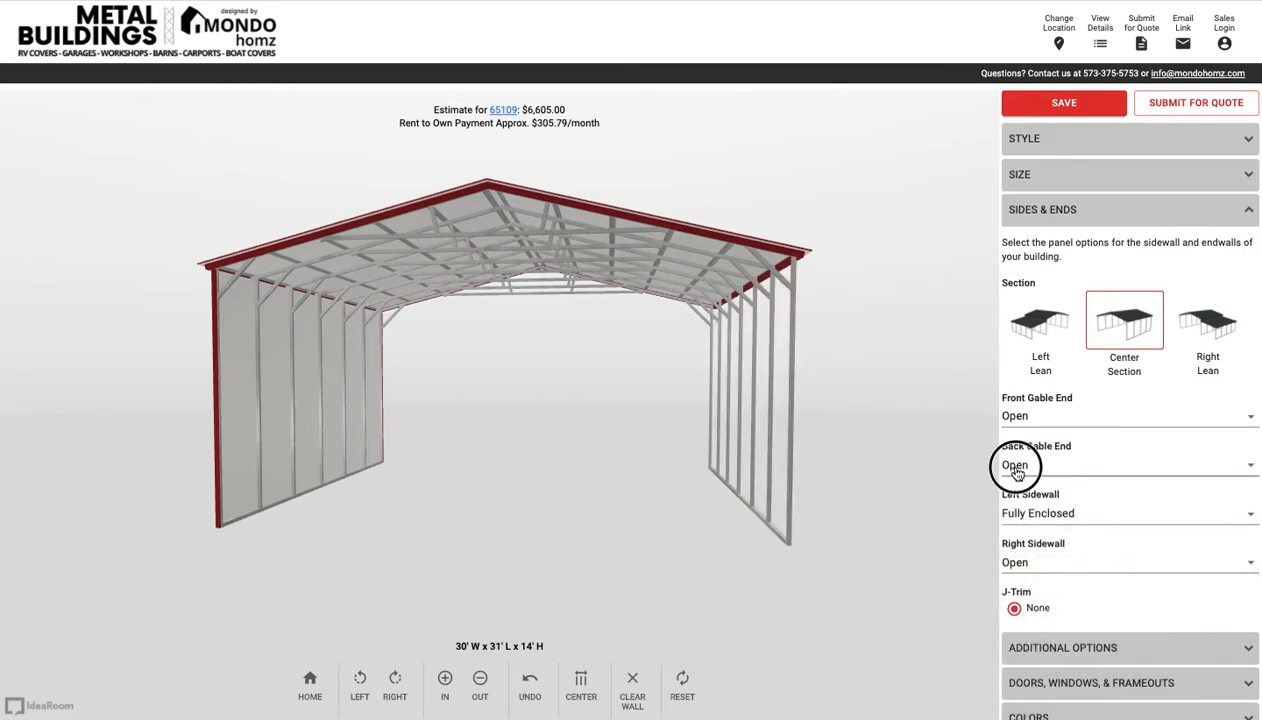
- Set the back gable end, front gable end and right sidewall to Fully Enclosed
click(1015, 467)
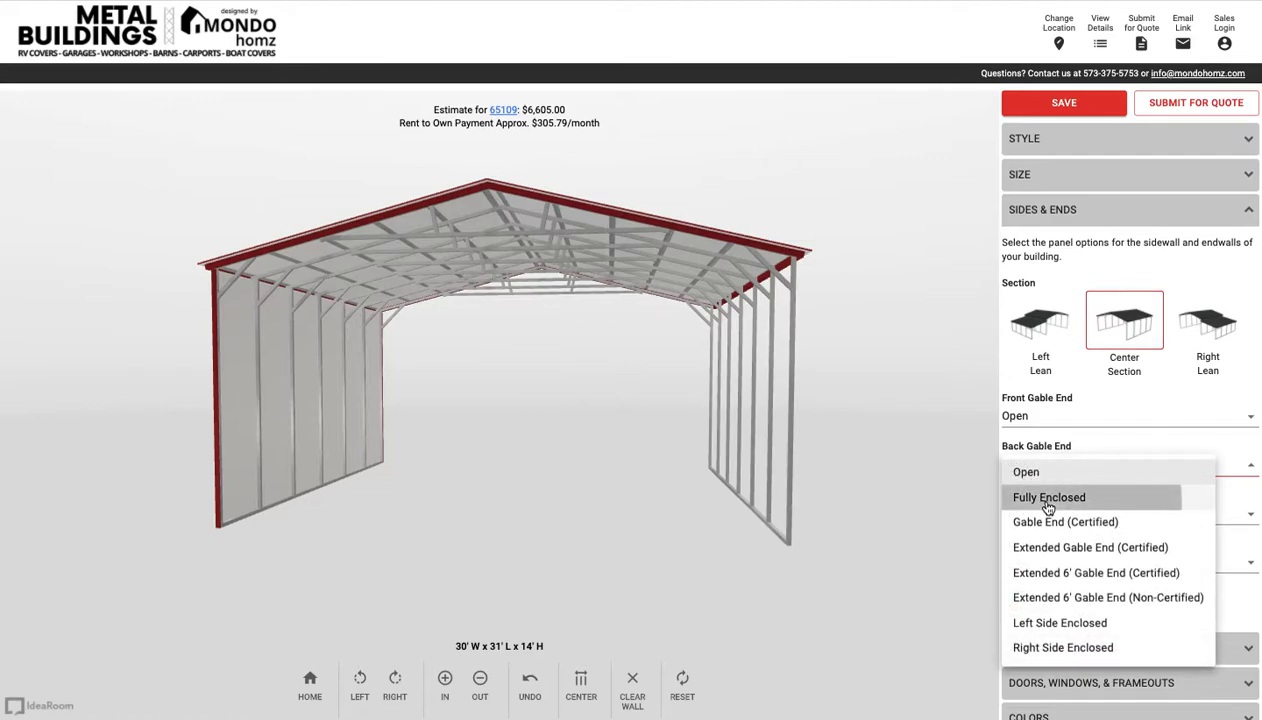
click(938, 416)
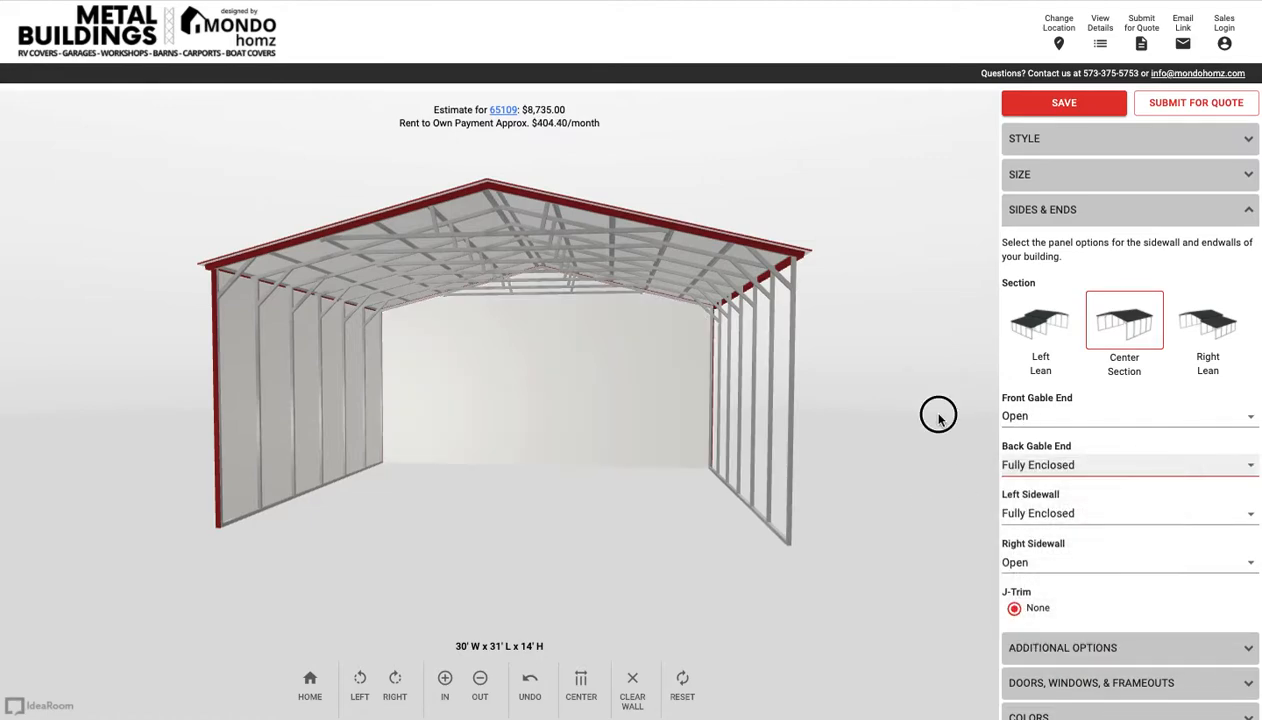
click(1006, 416)
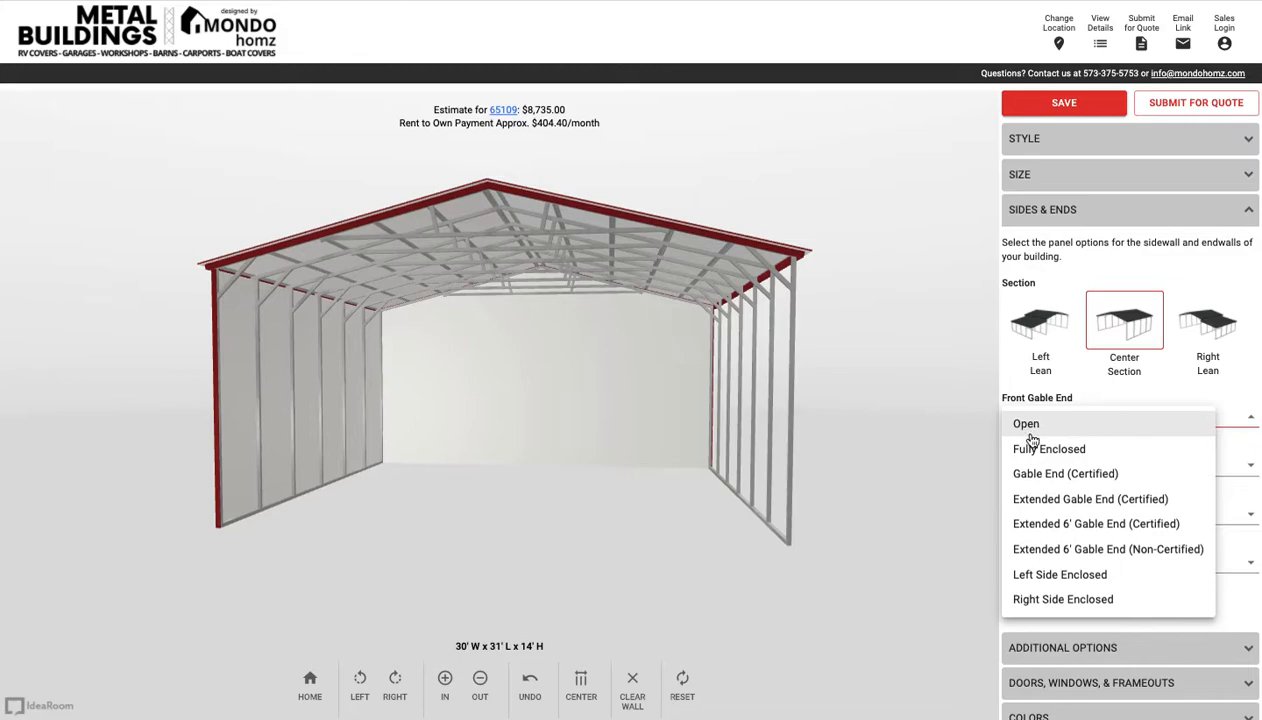
click(1037, 448)
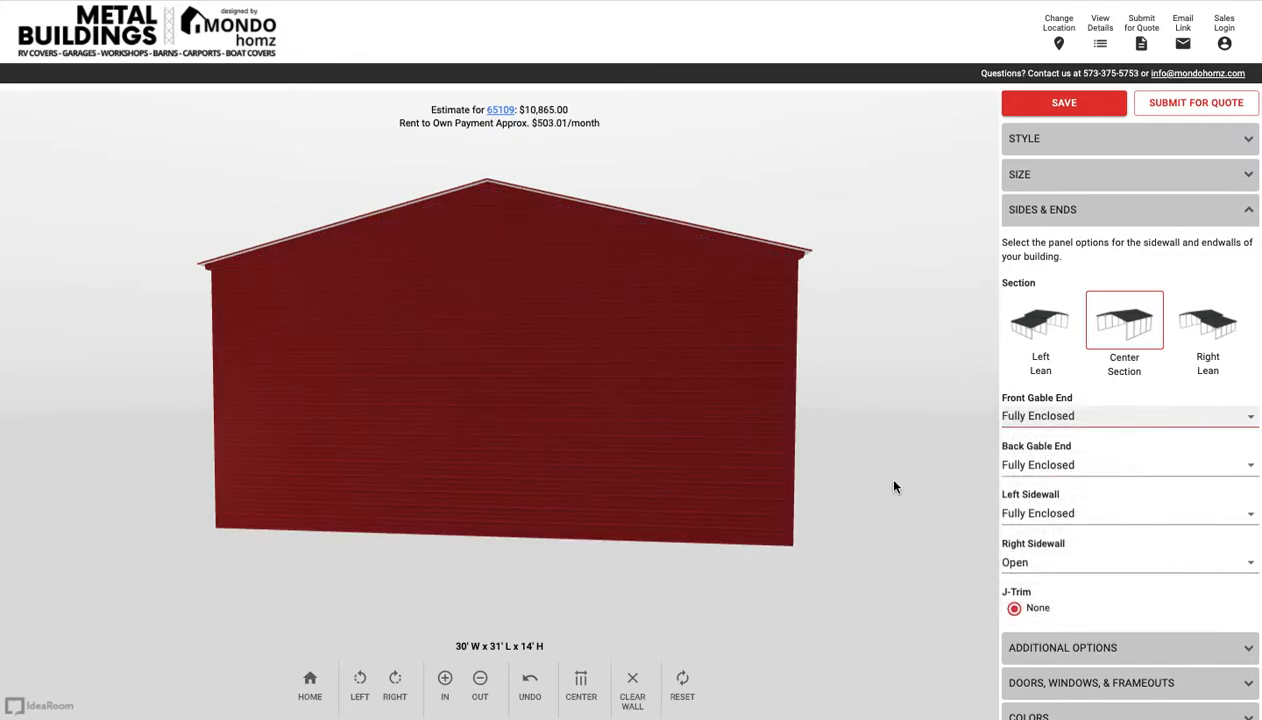
click(1005, 563)
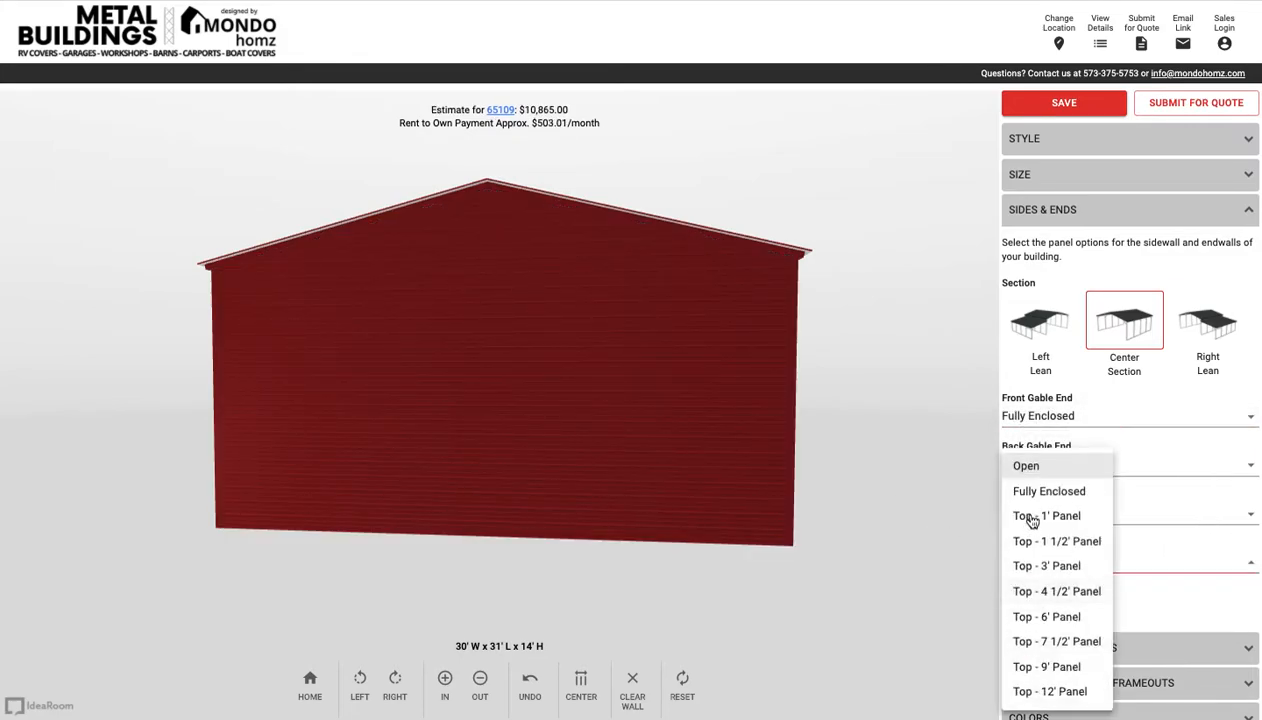
click(1041, 500)
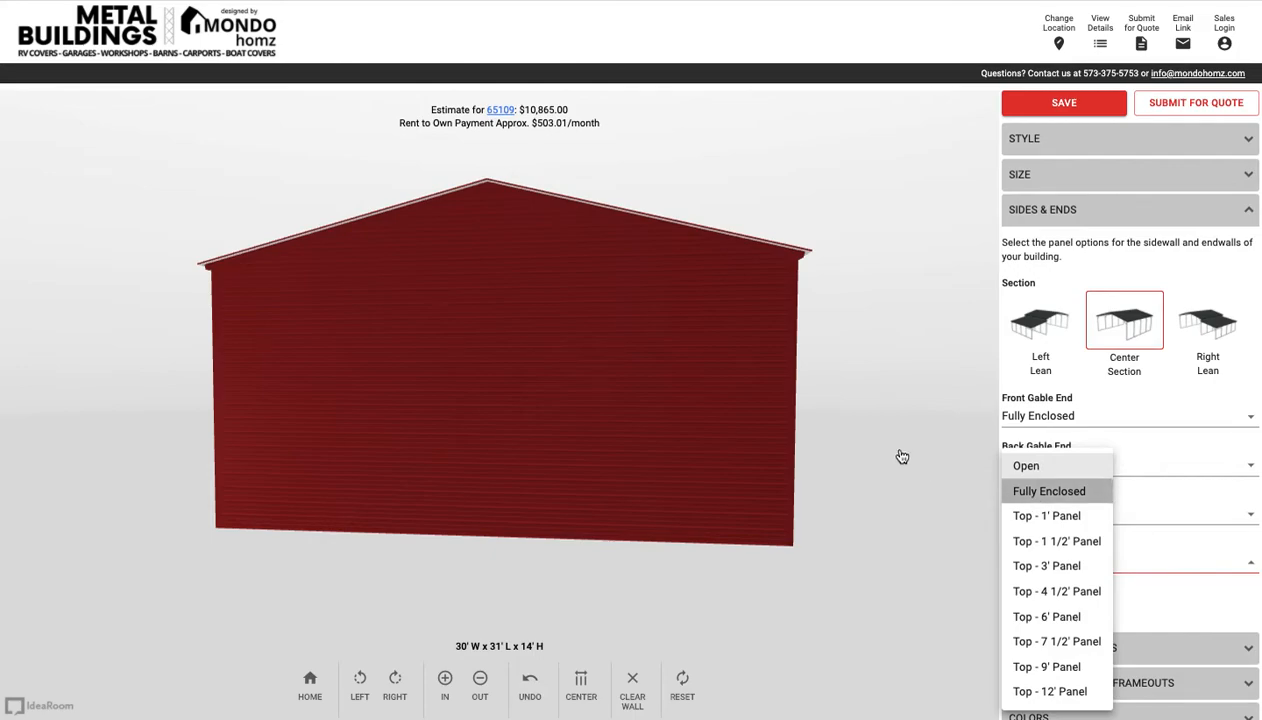
- Color the roof Q Gray and the trim White
drag(880, 438, 705, 456)
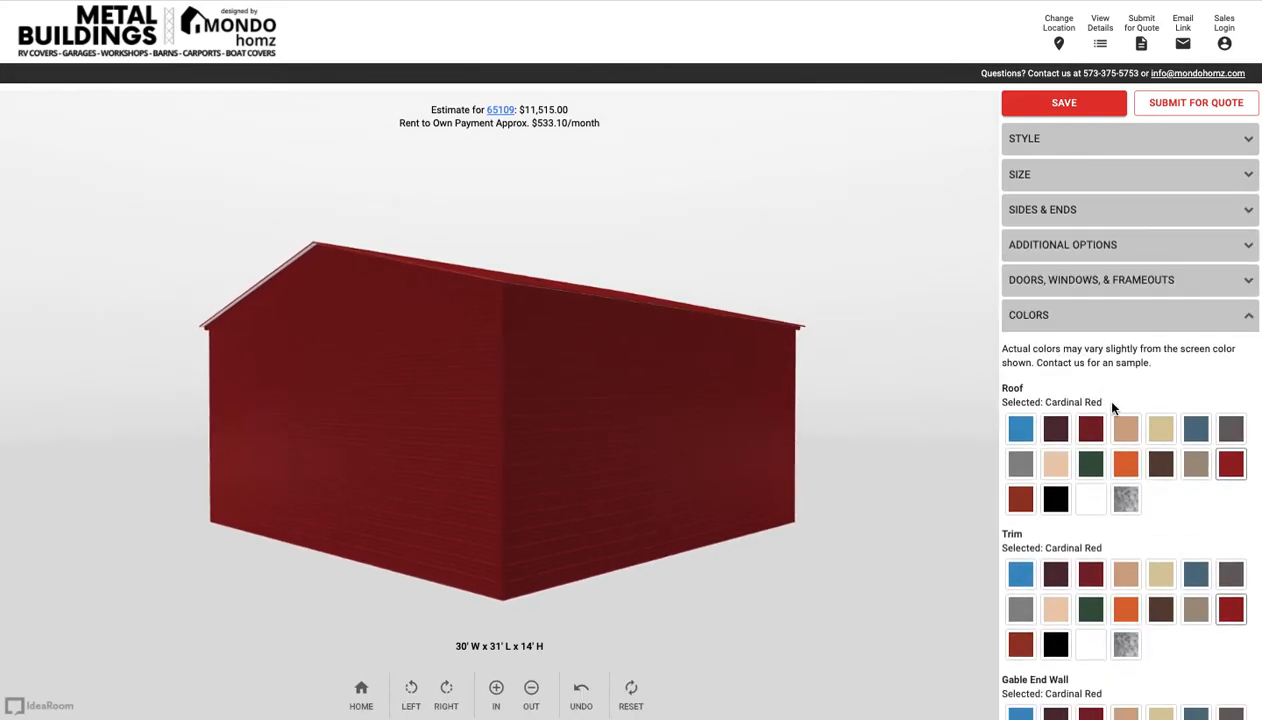
click(1231, 430)
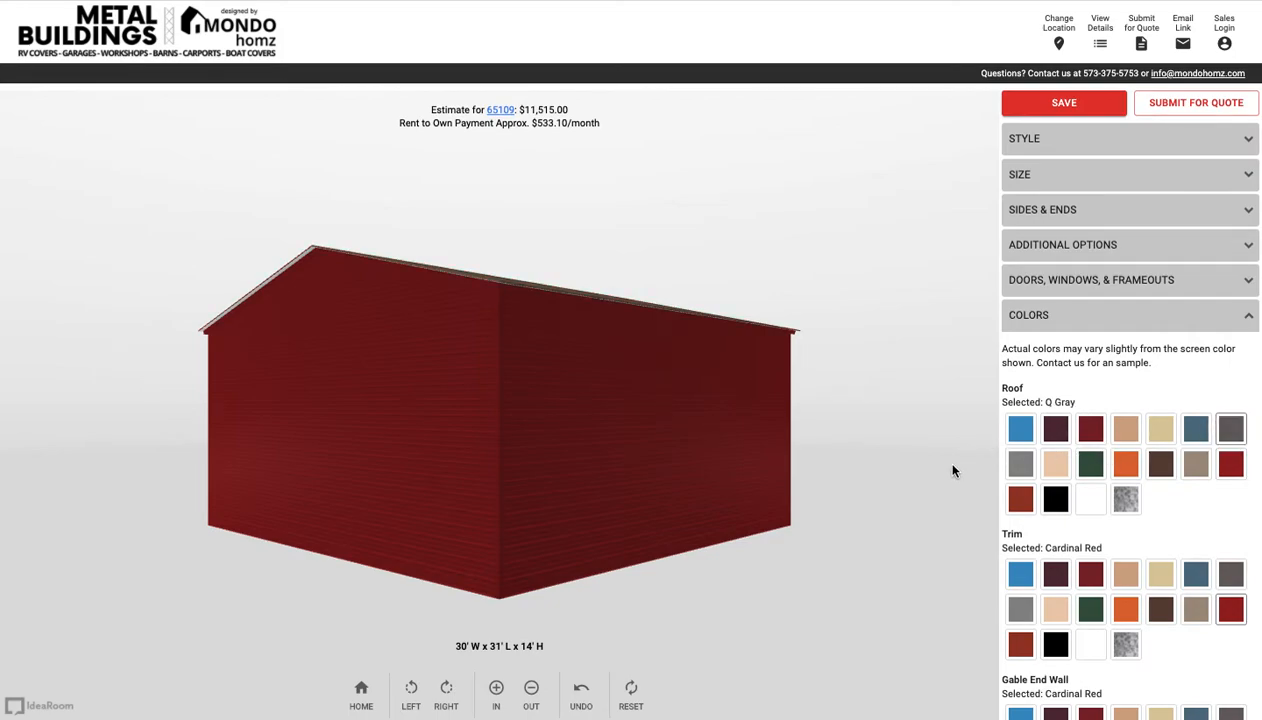
click(1092, 658)
scroll(1138, 538, down, 2)
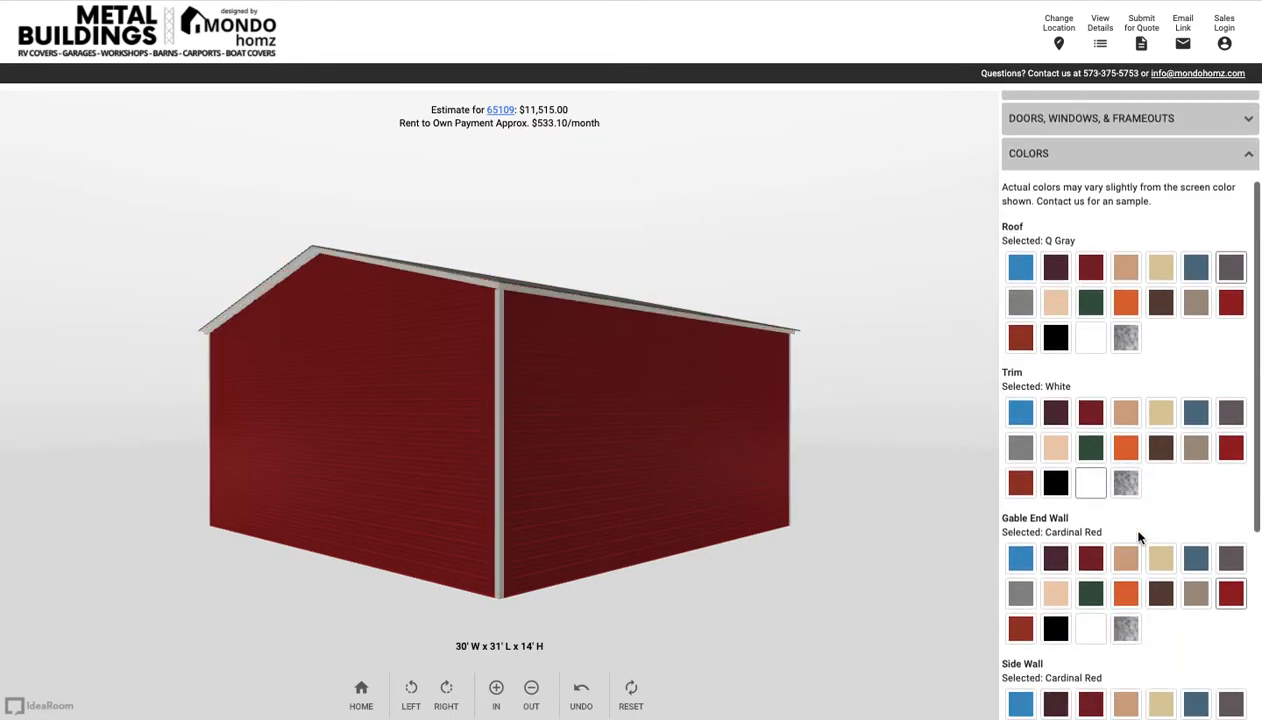
- Color the gable end walls and side walls P Gray
click(1020, 557)
click(1020, 703)
drag(900, 390, 545, 396)
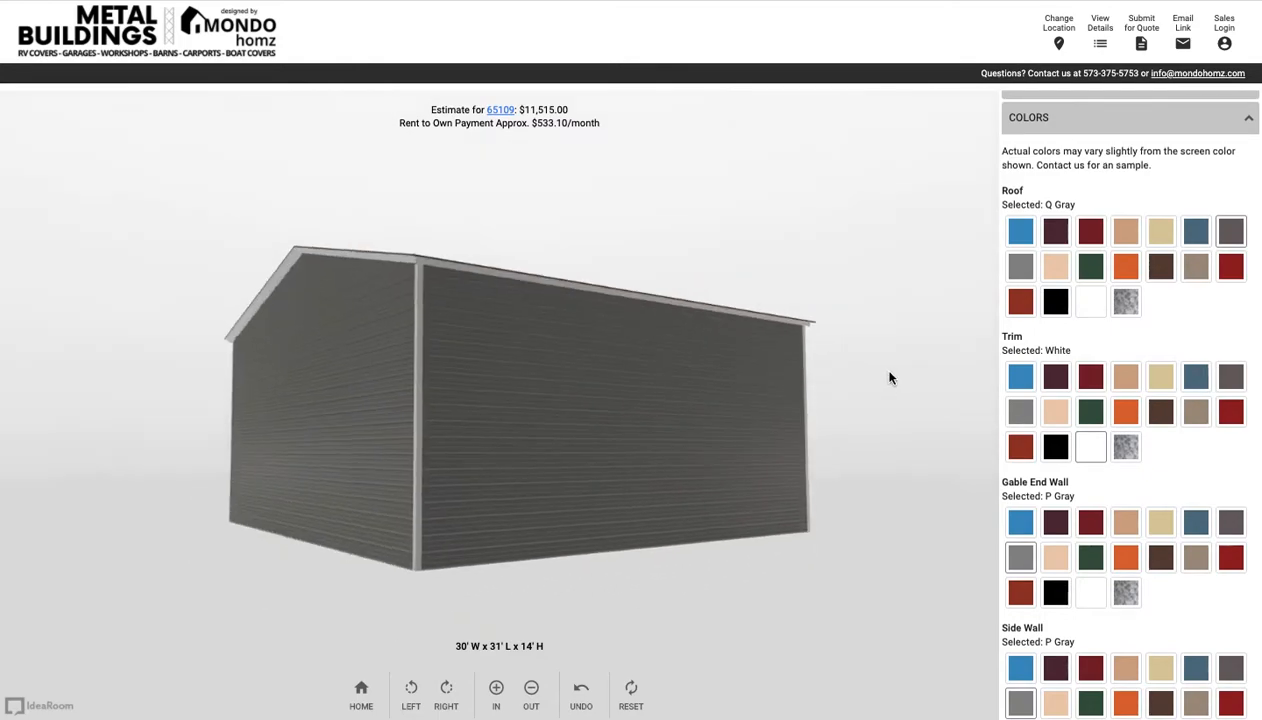
drag(800, 381, 810, 403)
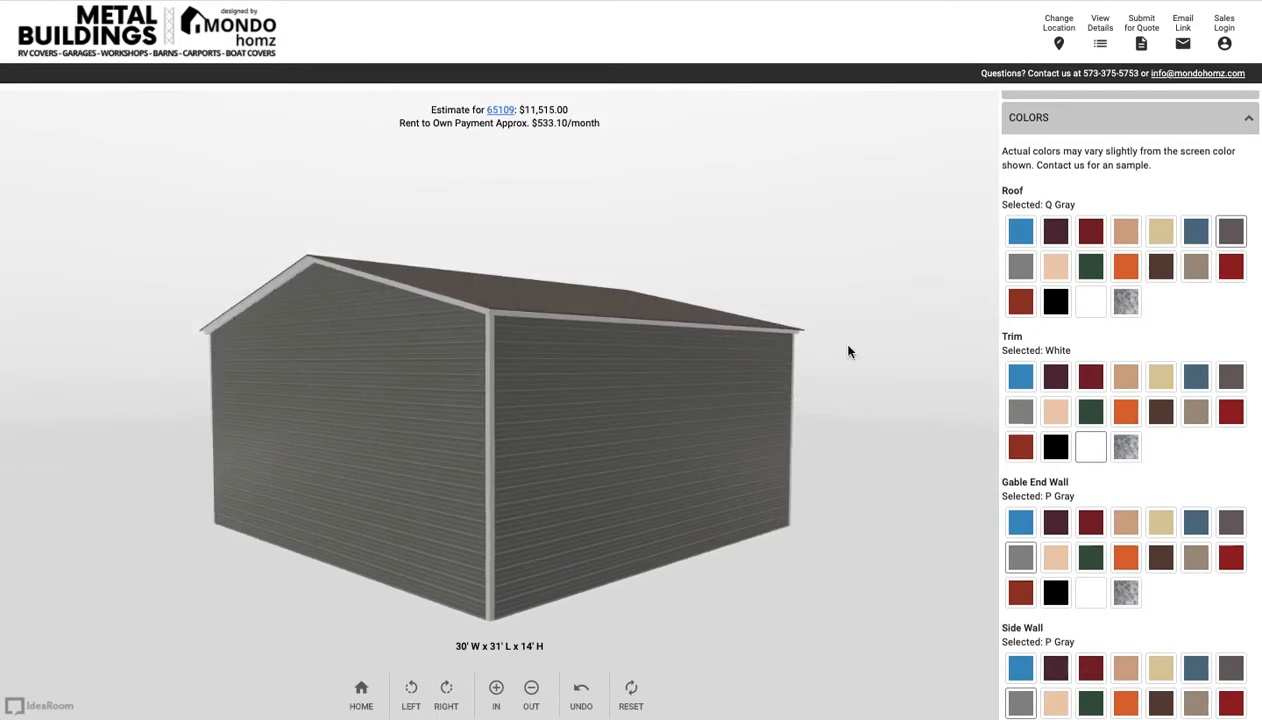
- Set the siding panels of both the side walls and the gable ends to Vertical
scroll(1190, 293, up, 3)
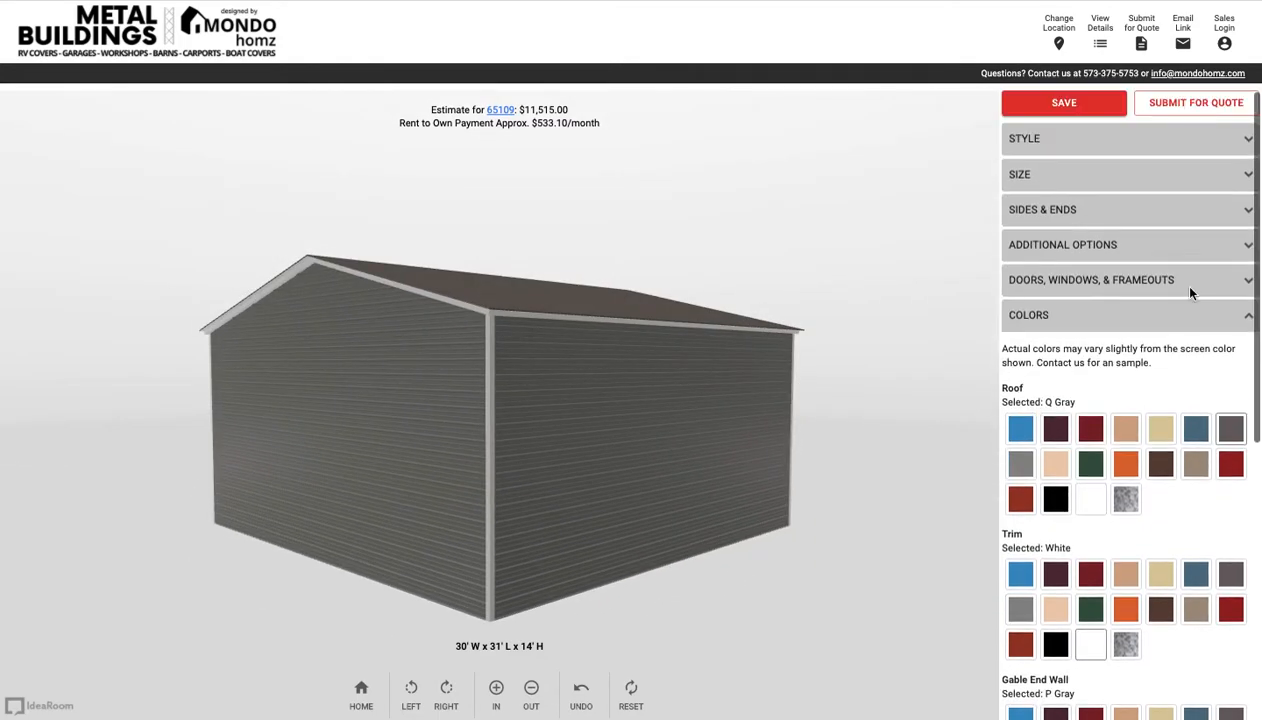
click(1114, 250)
click(1014, 451)
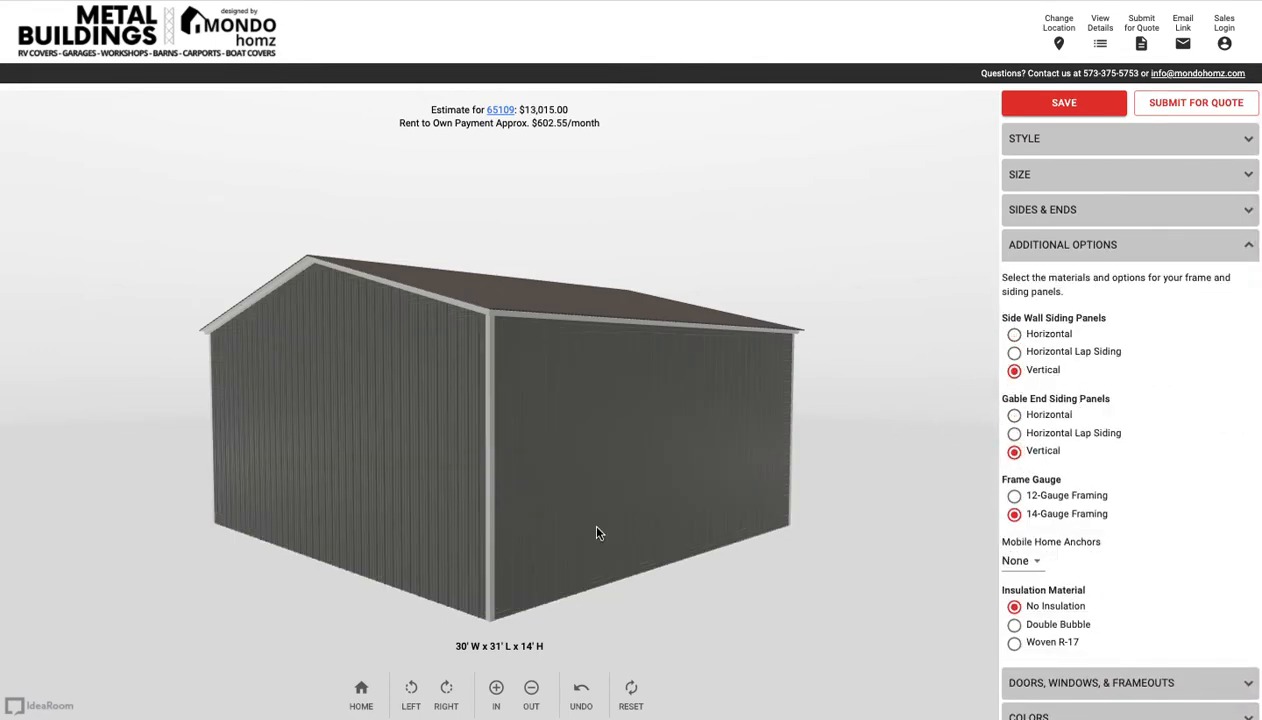
- Examine the building's interior framing from below and its vertical siding from several sides
drag(884, 361, 868, 262)
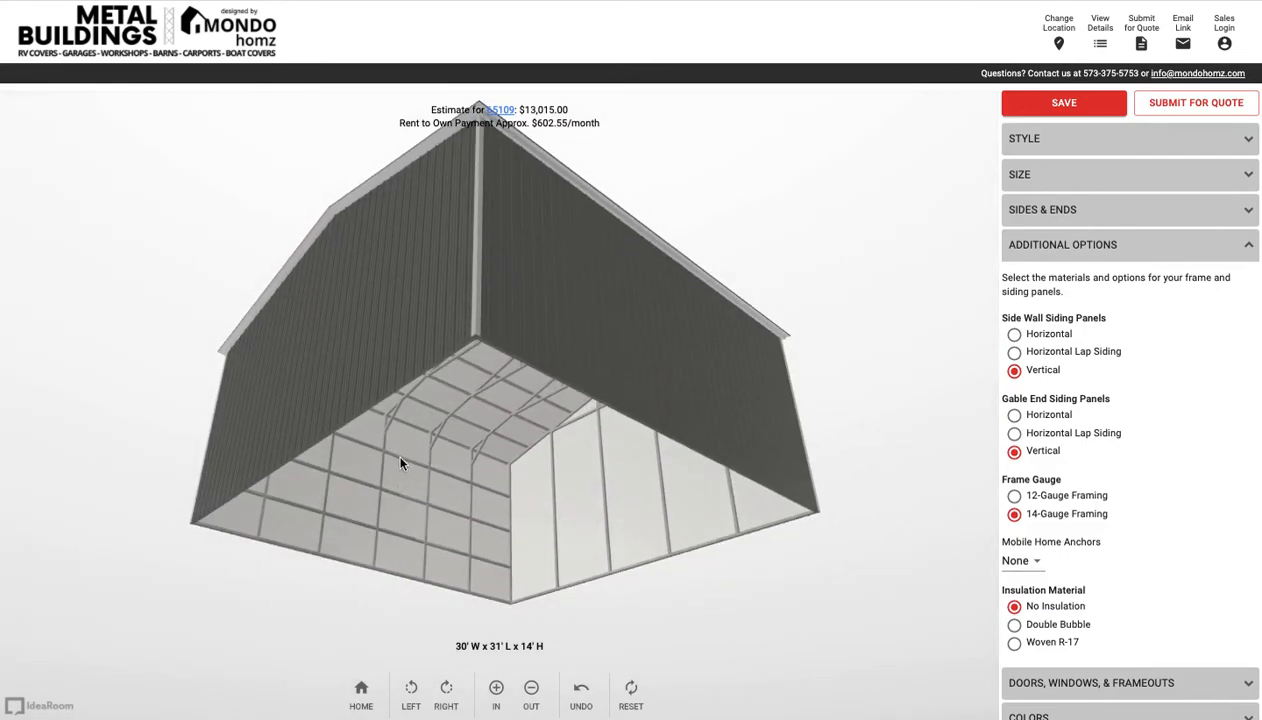
drag(716, 139, 719, 222)
drag(786, 172, 784, 201)
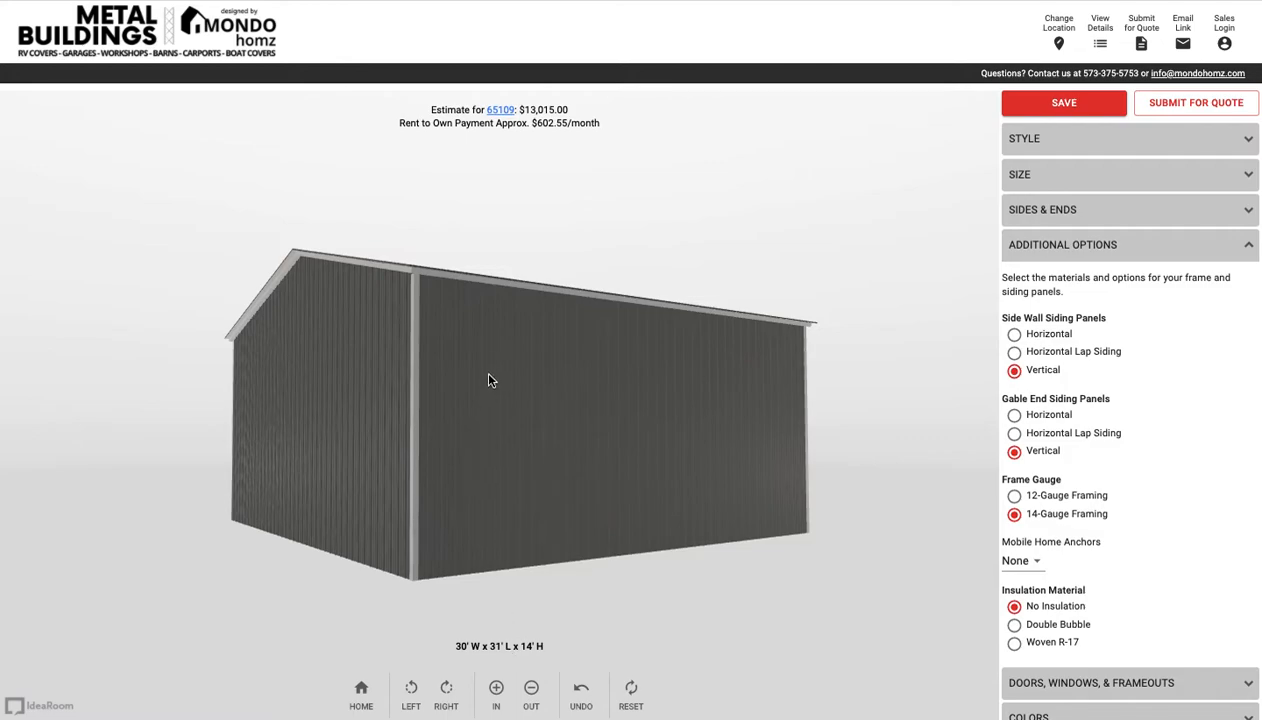
drag(870, 462, 873, 410)
drag(900, 242, 589, 355)
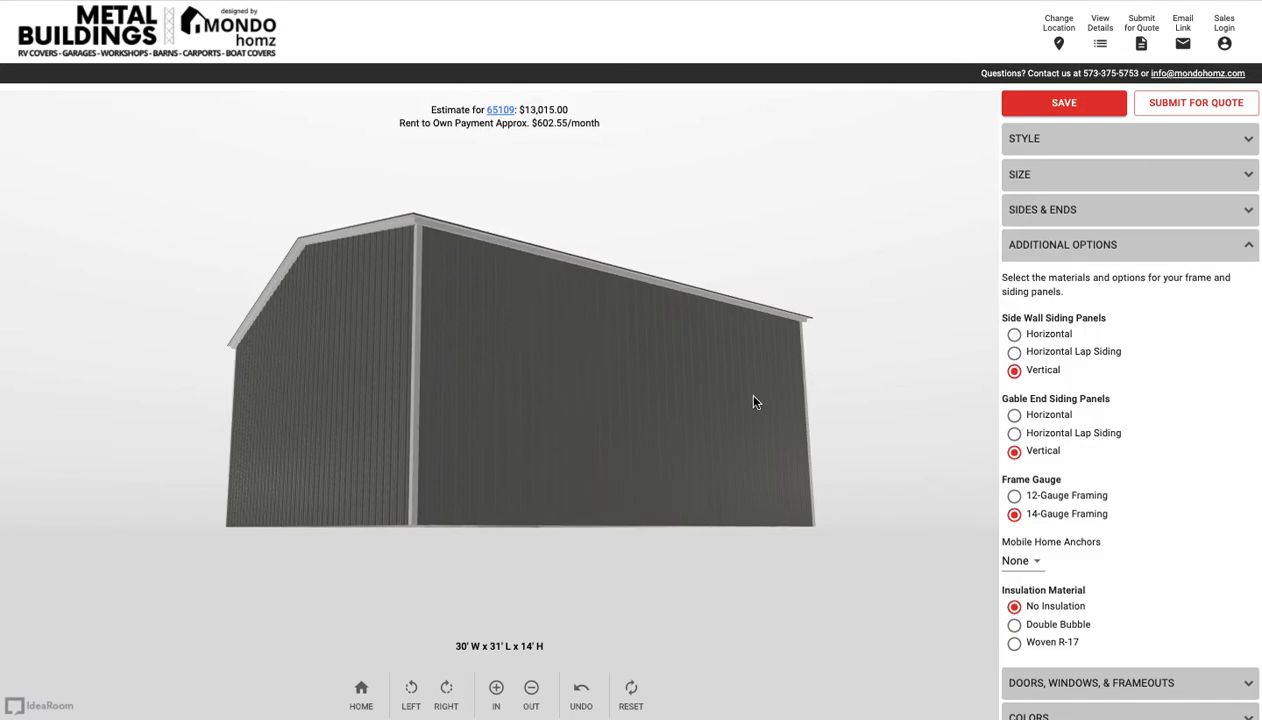
drag(786, 191, 933, 224)
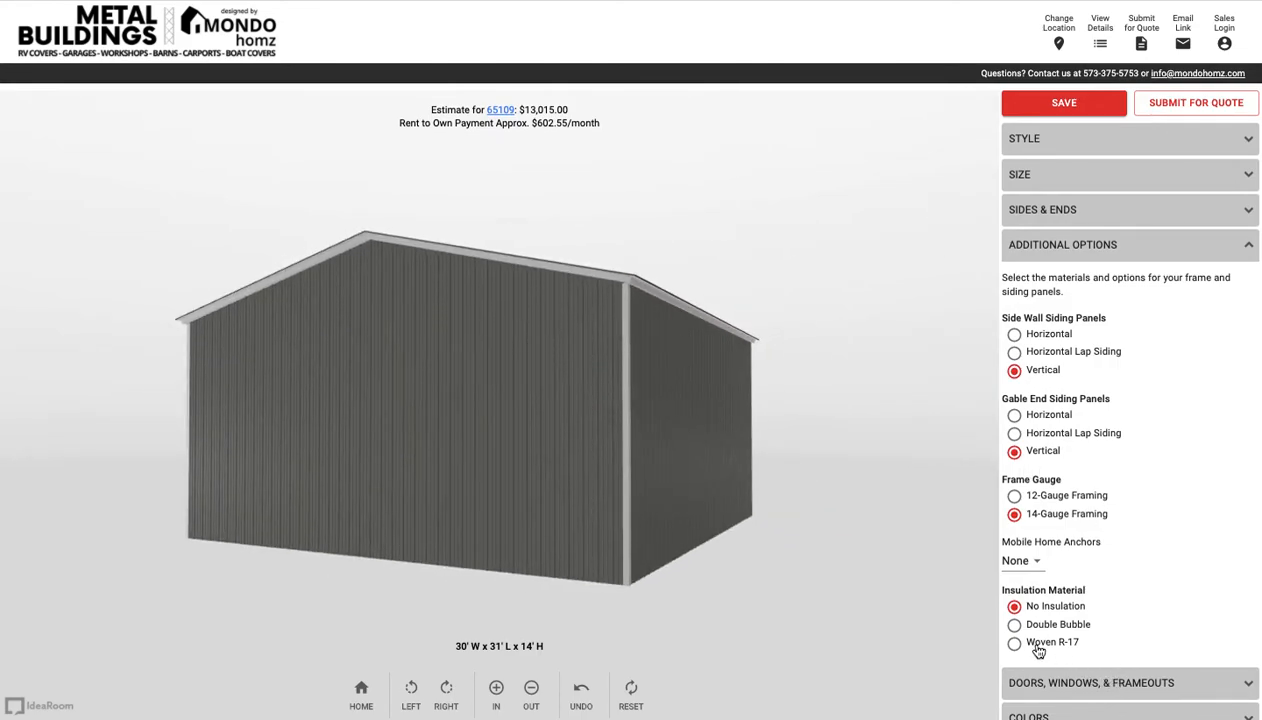
- Add a rollup door to the front gable wall and size it as a 12'x12' Certified Garage Door
click(1072, 682)
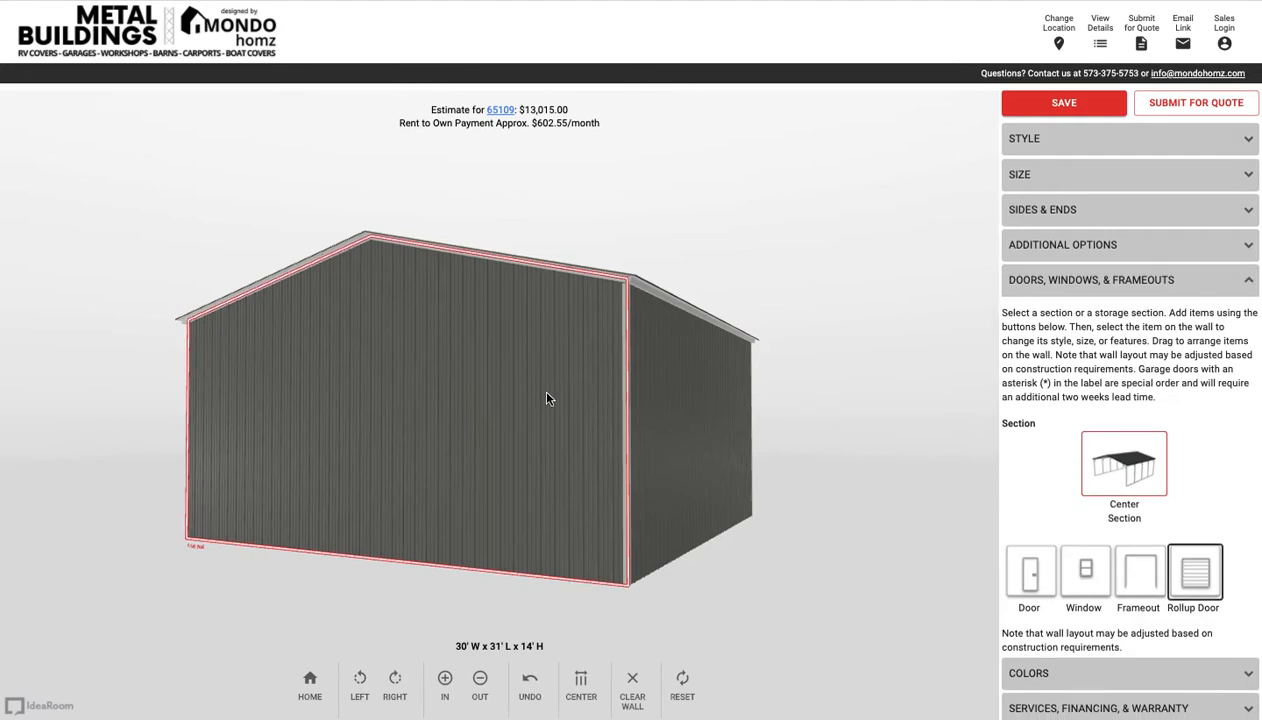
click(428, 470)
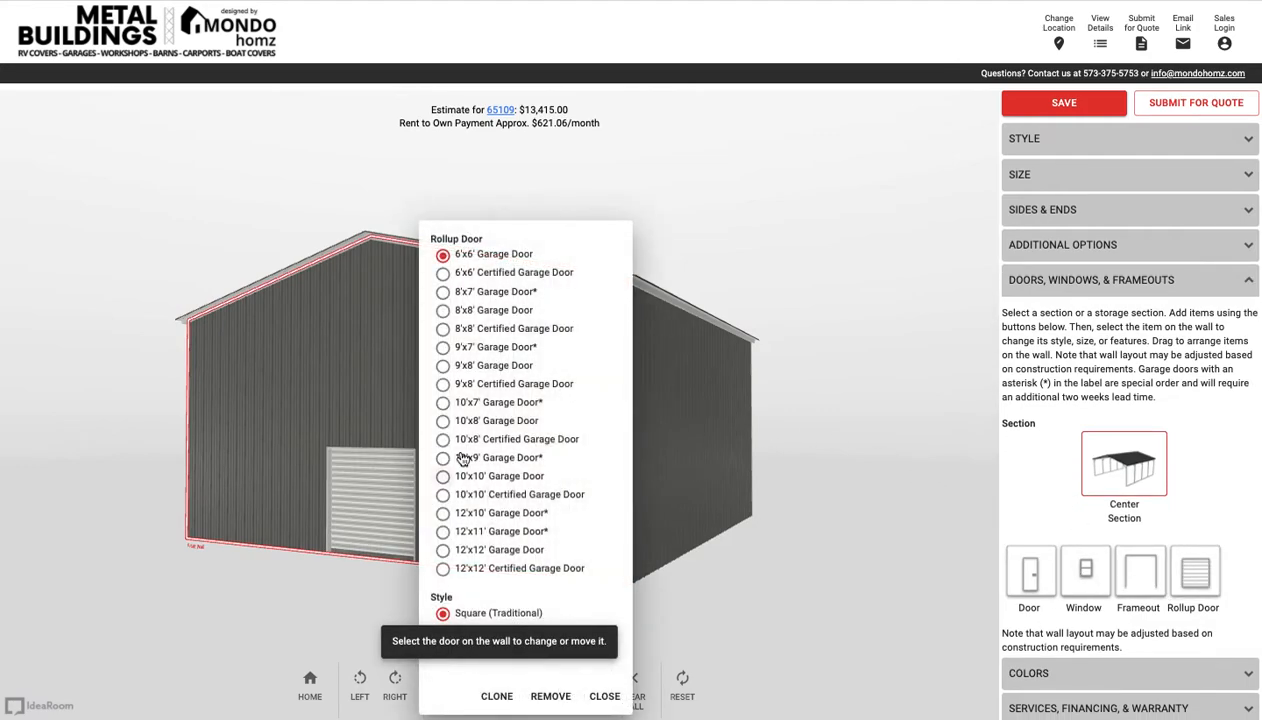
click(443, 568)
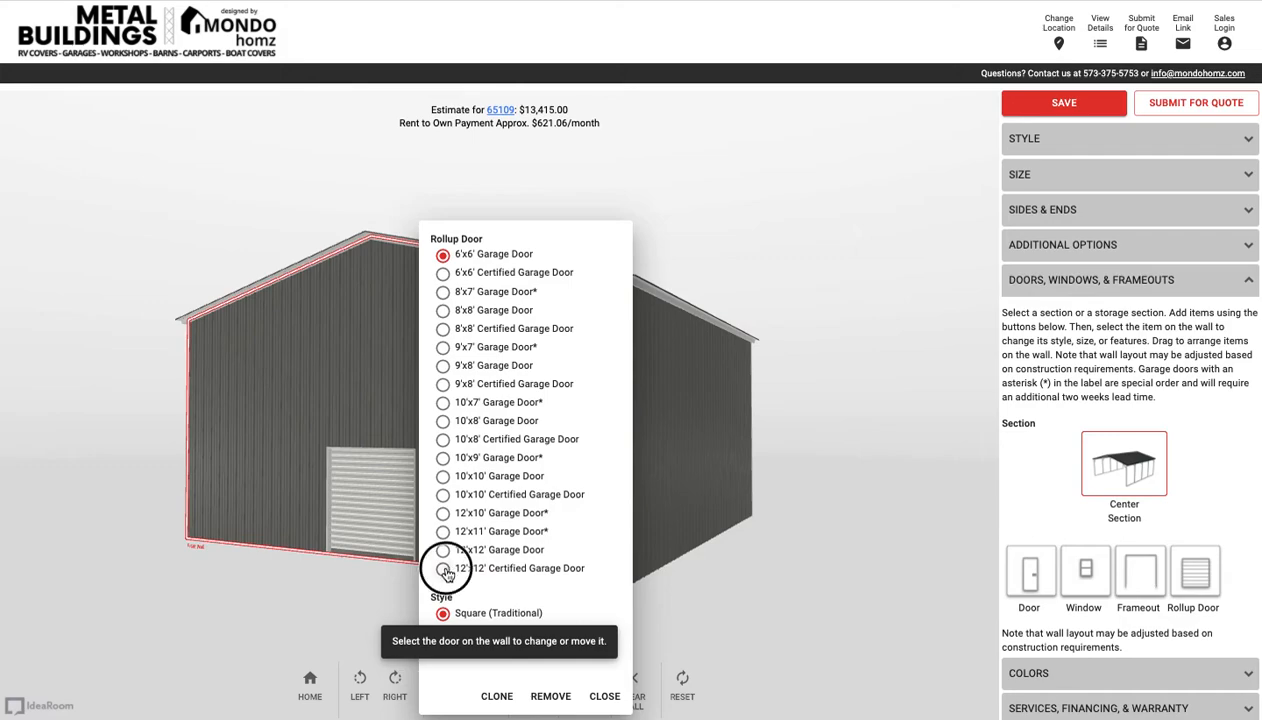
click(517, 567)
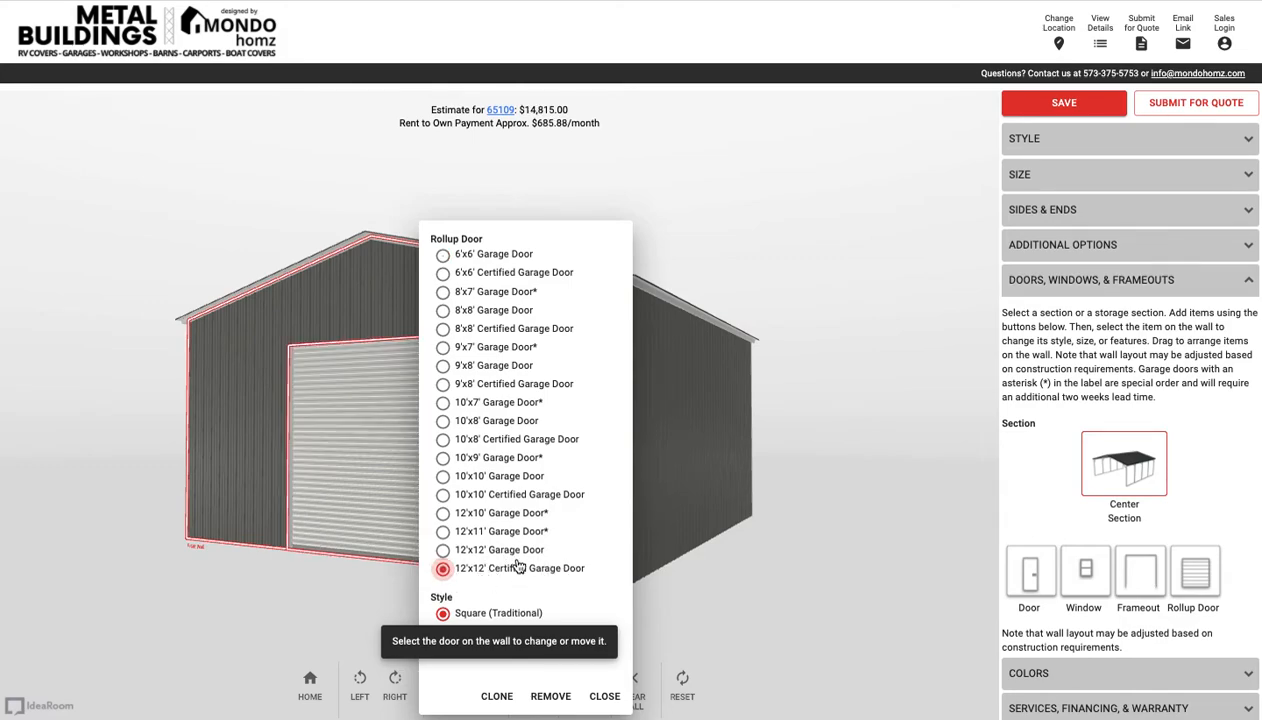
click(604, 696)
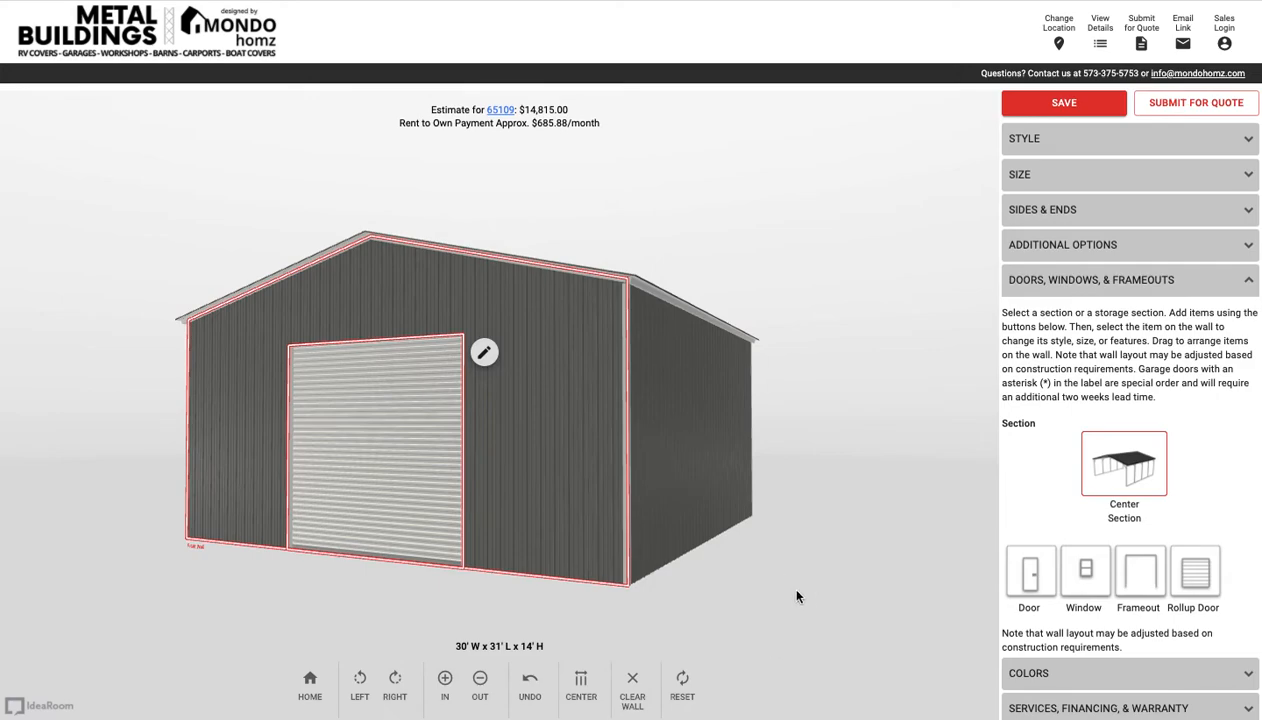
- Add a walk-in door to the right wall and move it to 2' from the front corner
click(707, 578)
click(1042, 575)
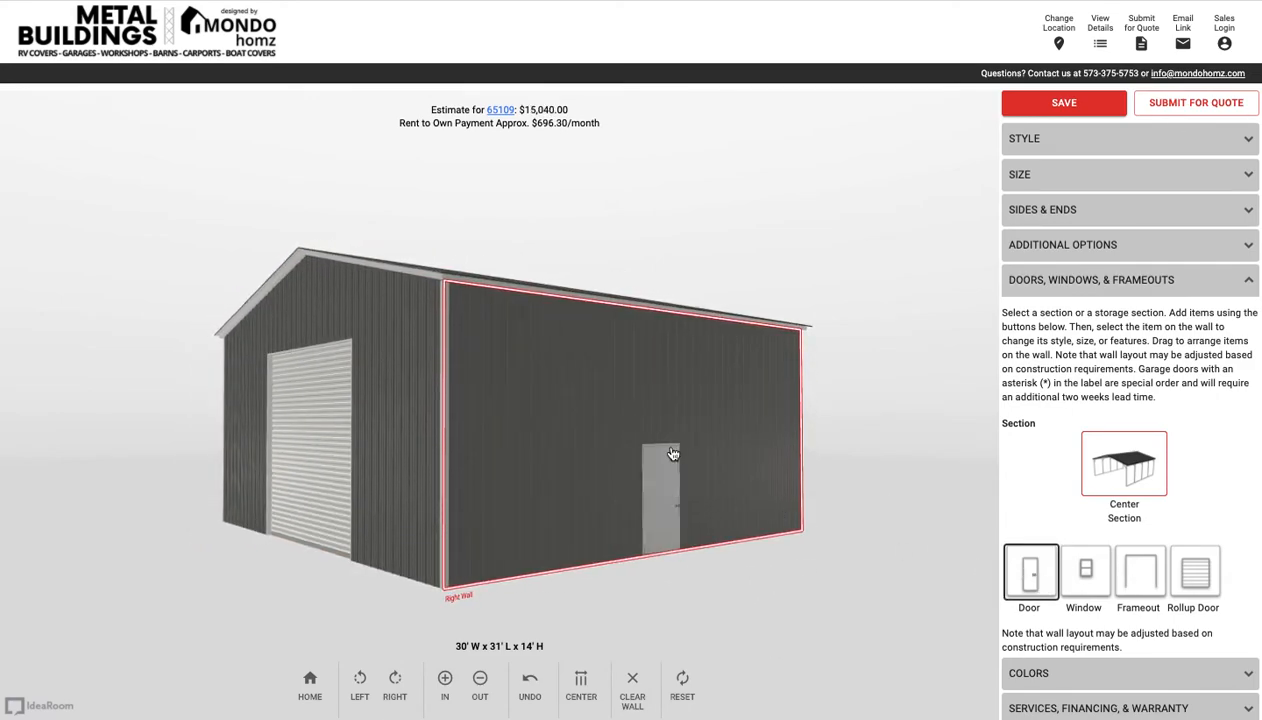
drag(655, 465, 505, 495)
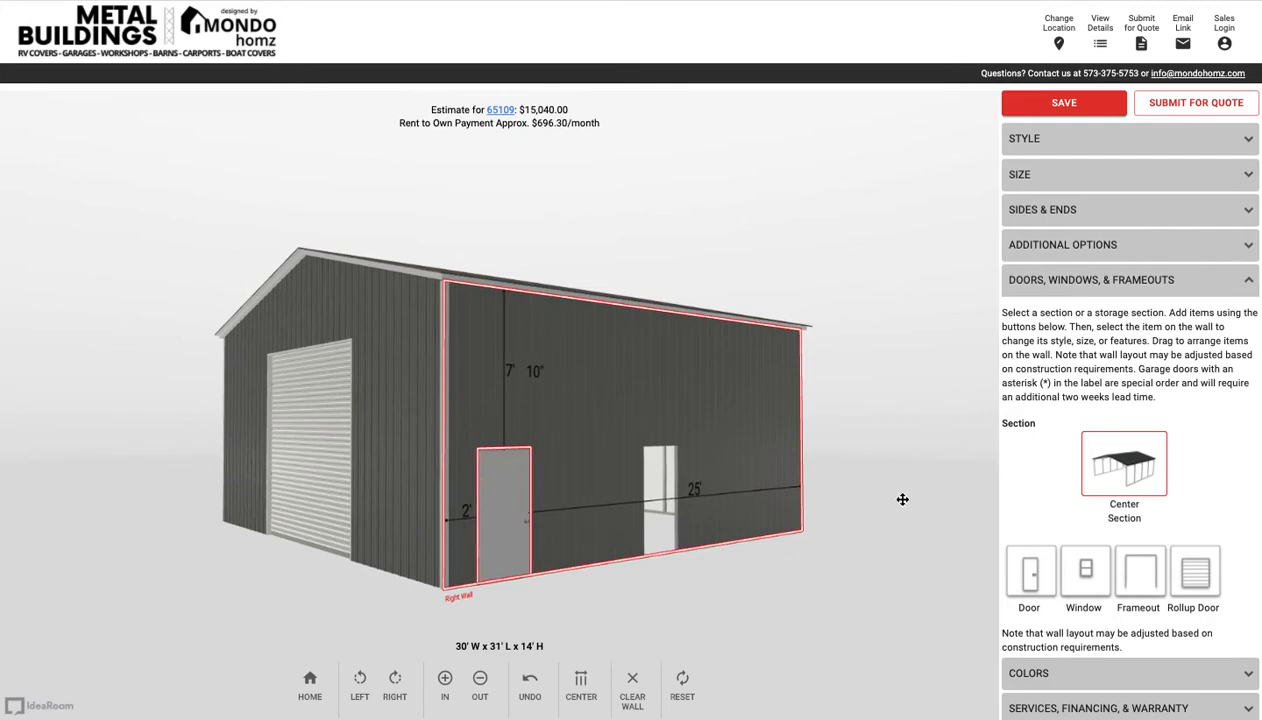
click(903, 415)
click(818, 593)
drag(818, 593, 925, 596)
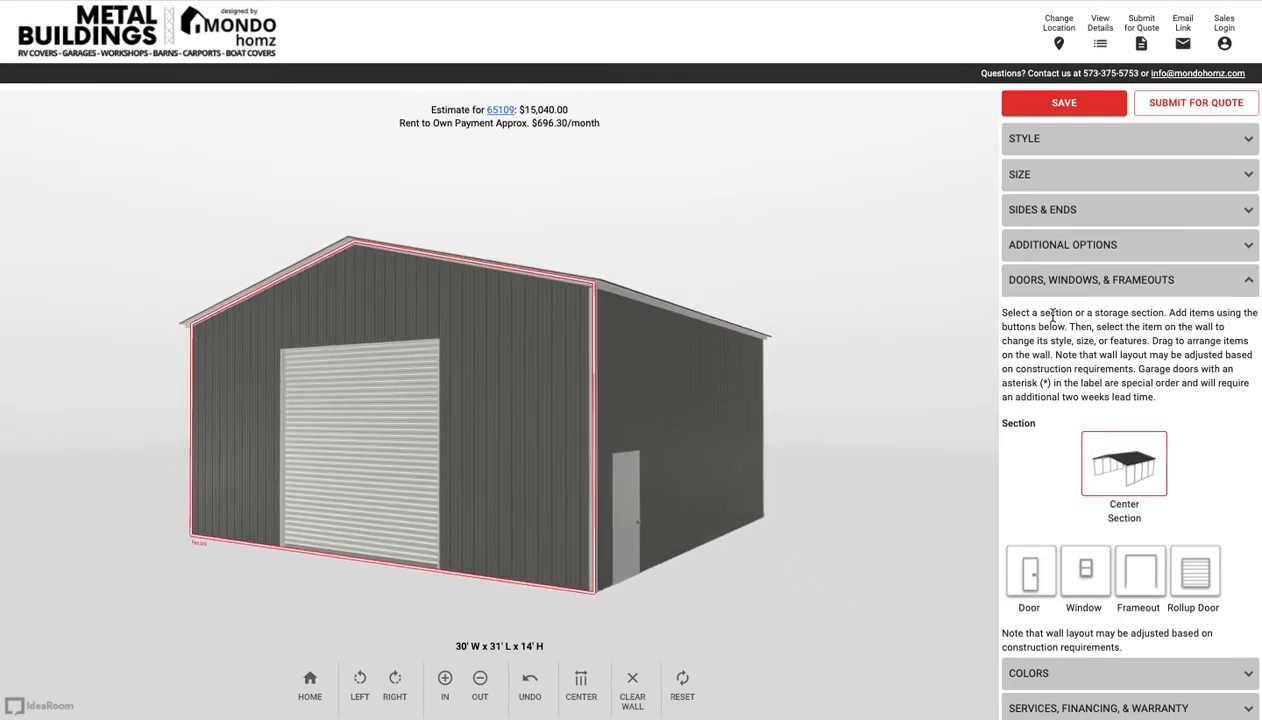
- Set the building's insulation material to Double Bubble
click(1056, 244)
click(733, 245)
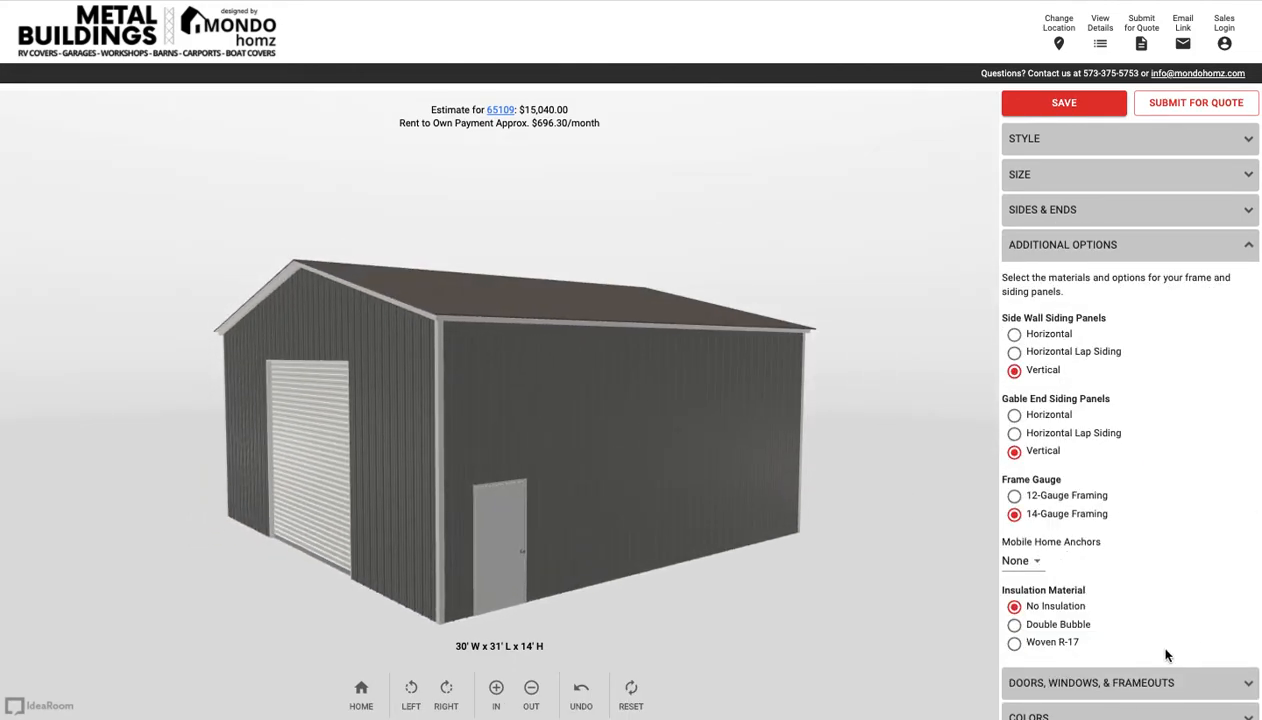
scroll(1200, 613, down, 1)
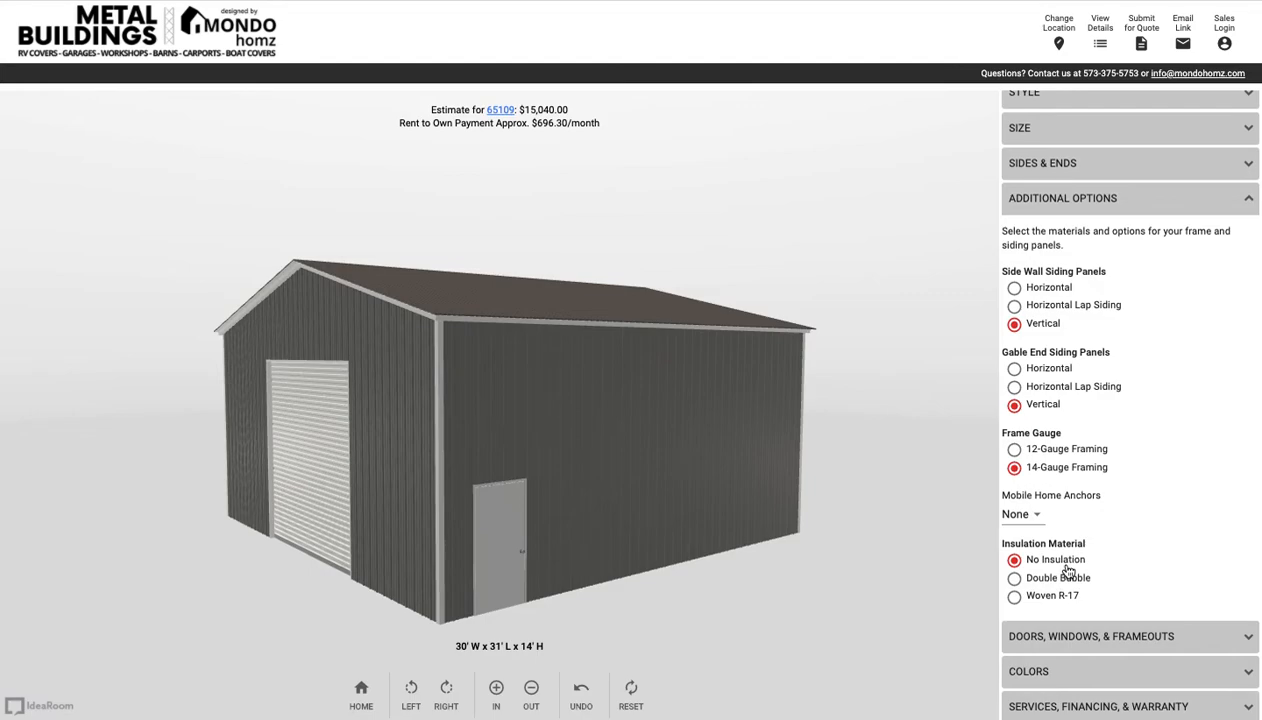
click(1015, 579)
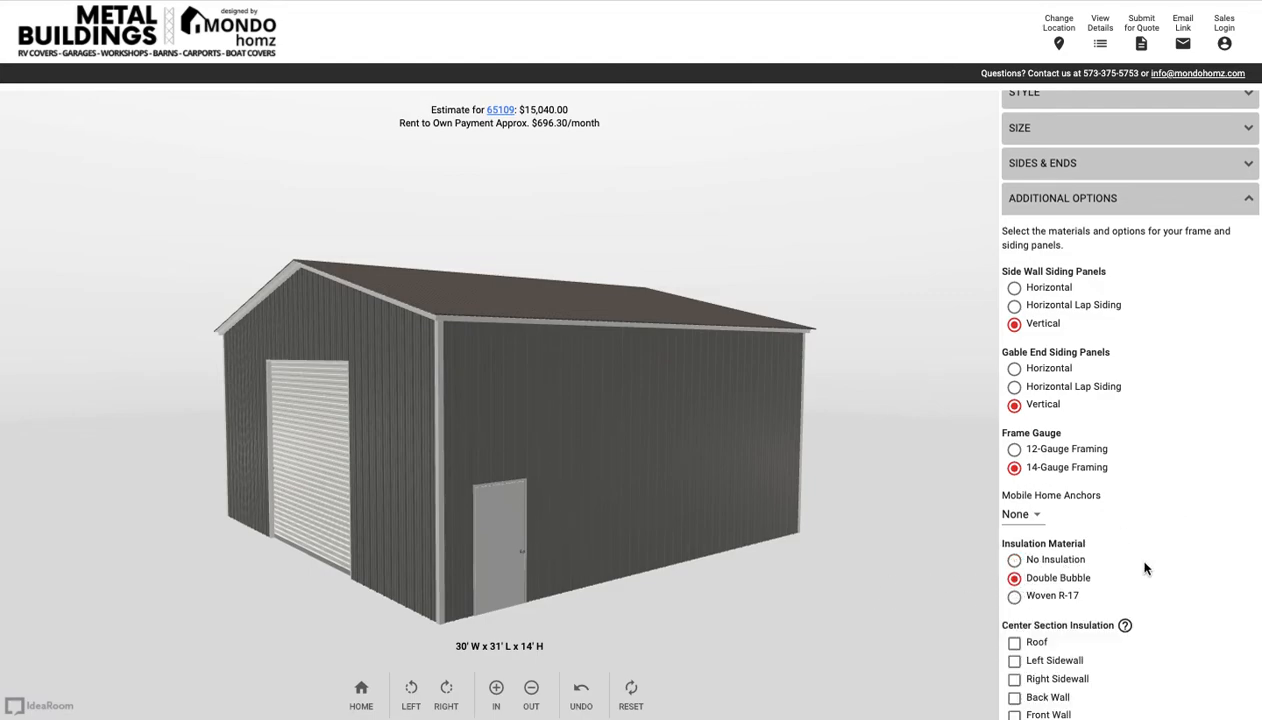
scroll(1145, 568, down, 3)
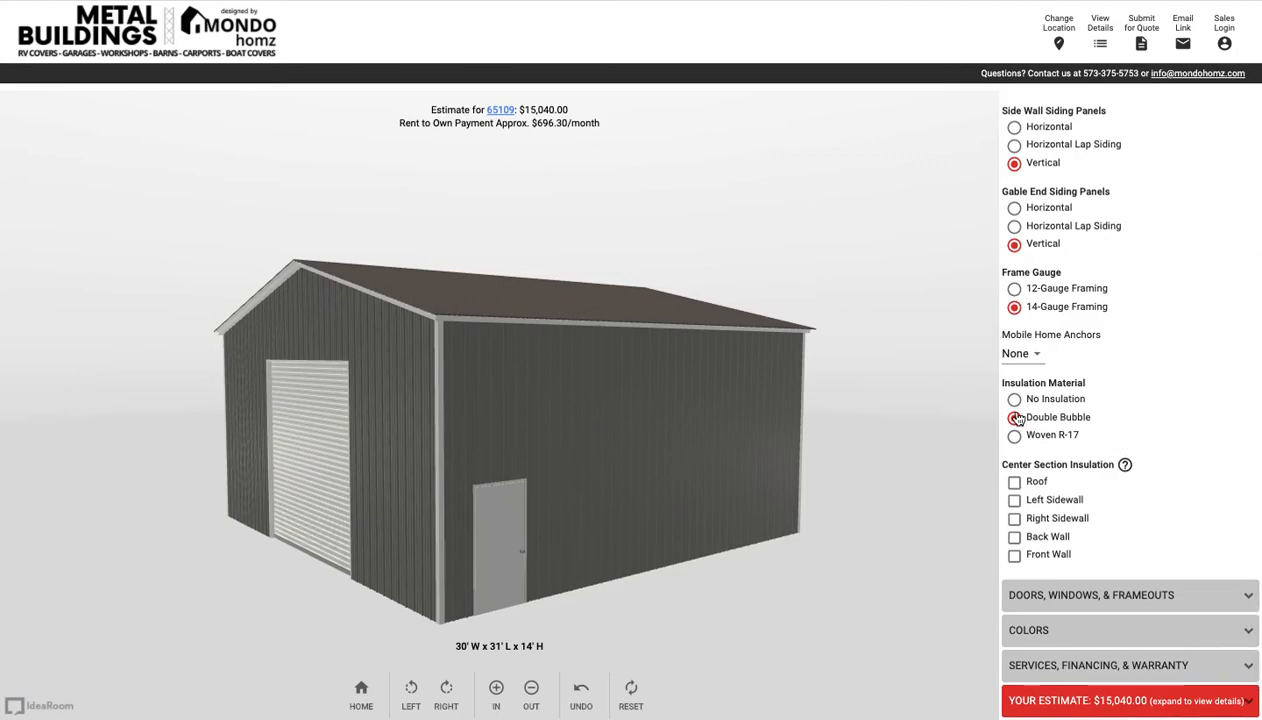
mouse_move(508, 202)
mouse_down()
mouse_move(631, 197)
mouse_move(512, 202)
mouse_up()
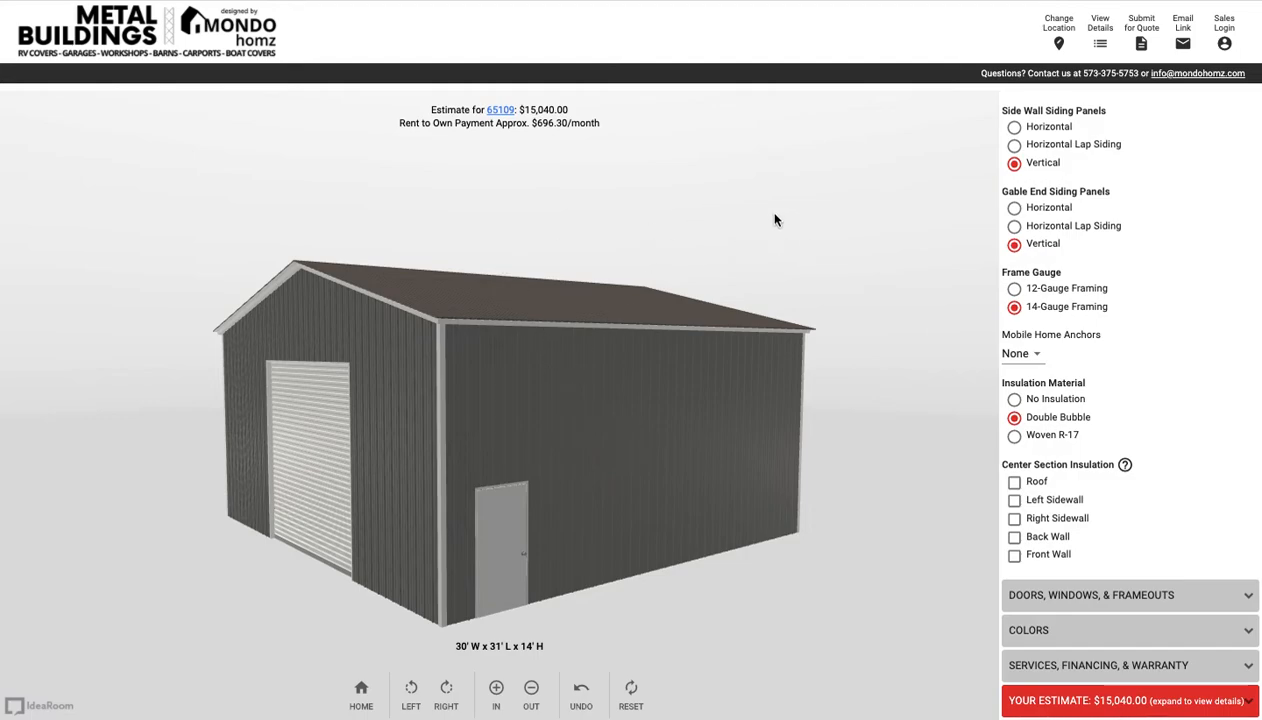
- Switch the insulation to Woven R-17 and apply it to the center section's roof, both sidewalls, back wall and front wall
drag(756, 227, 770, 245)
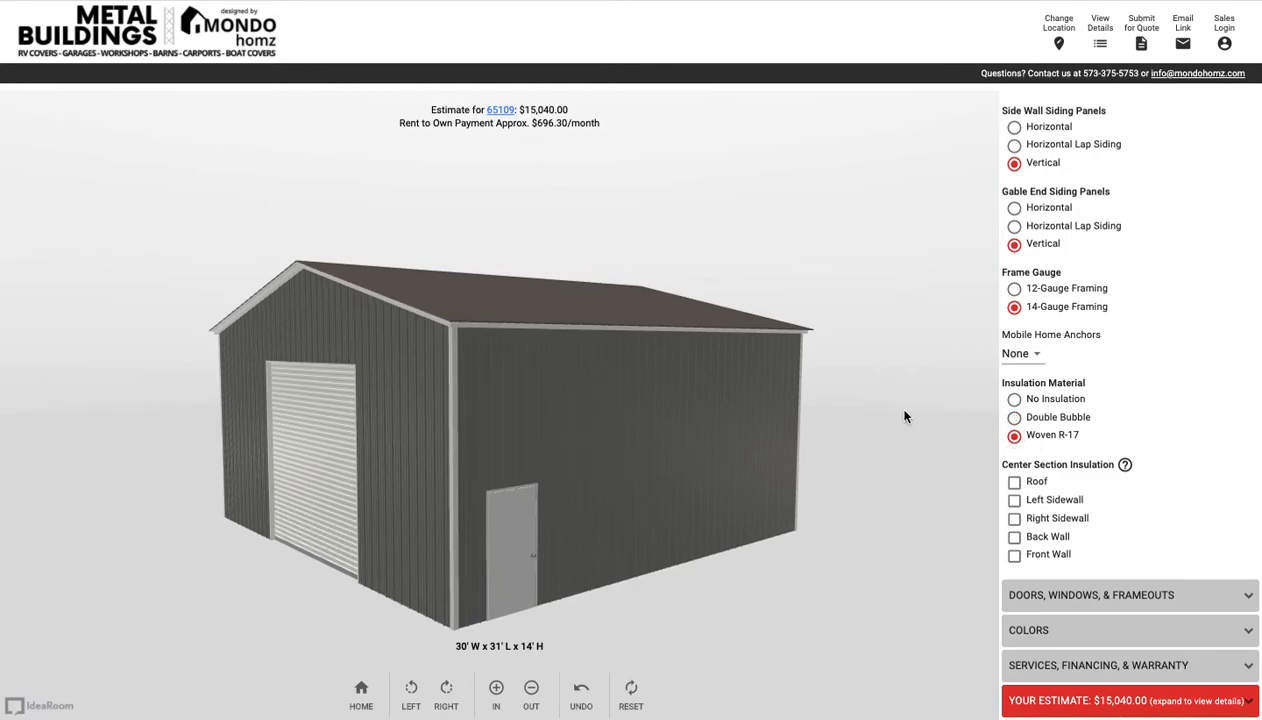
drag(862, 517, 852, 412)
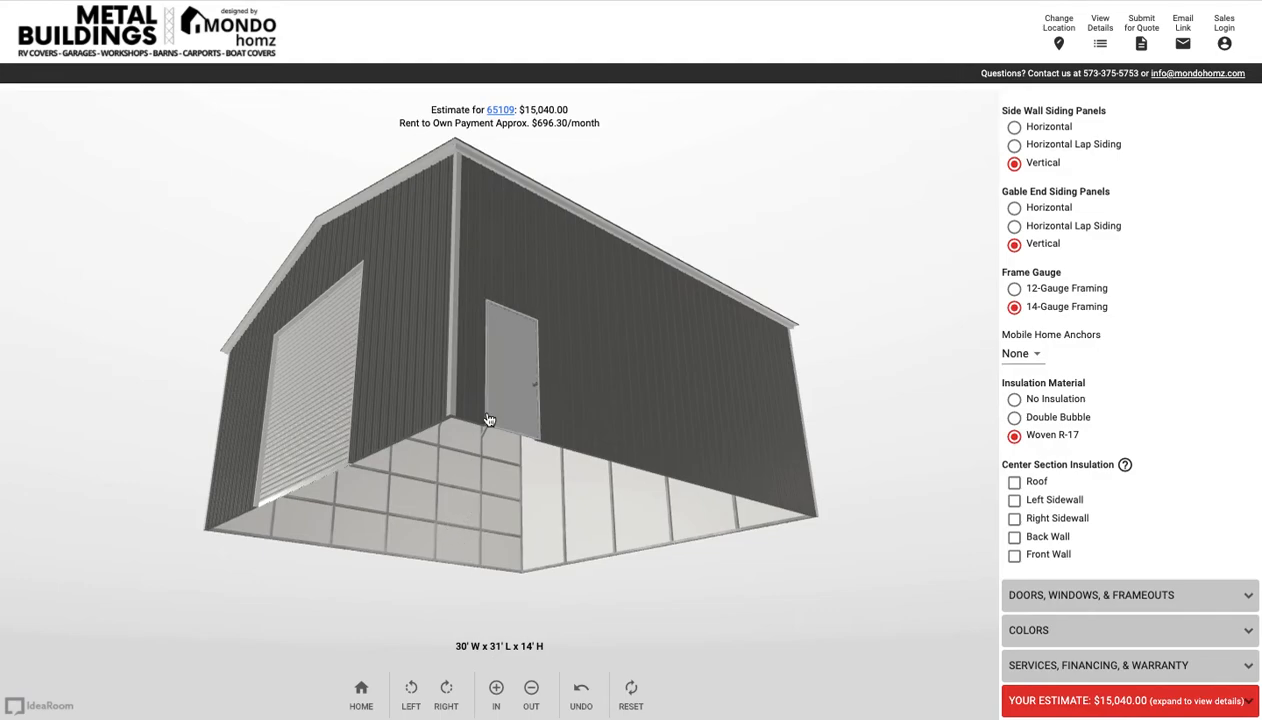
drag(756, 148, 665, 235)
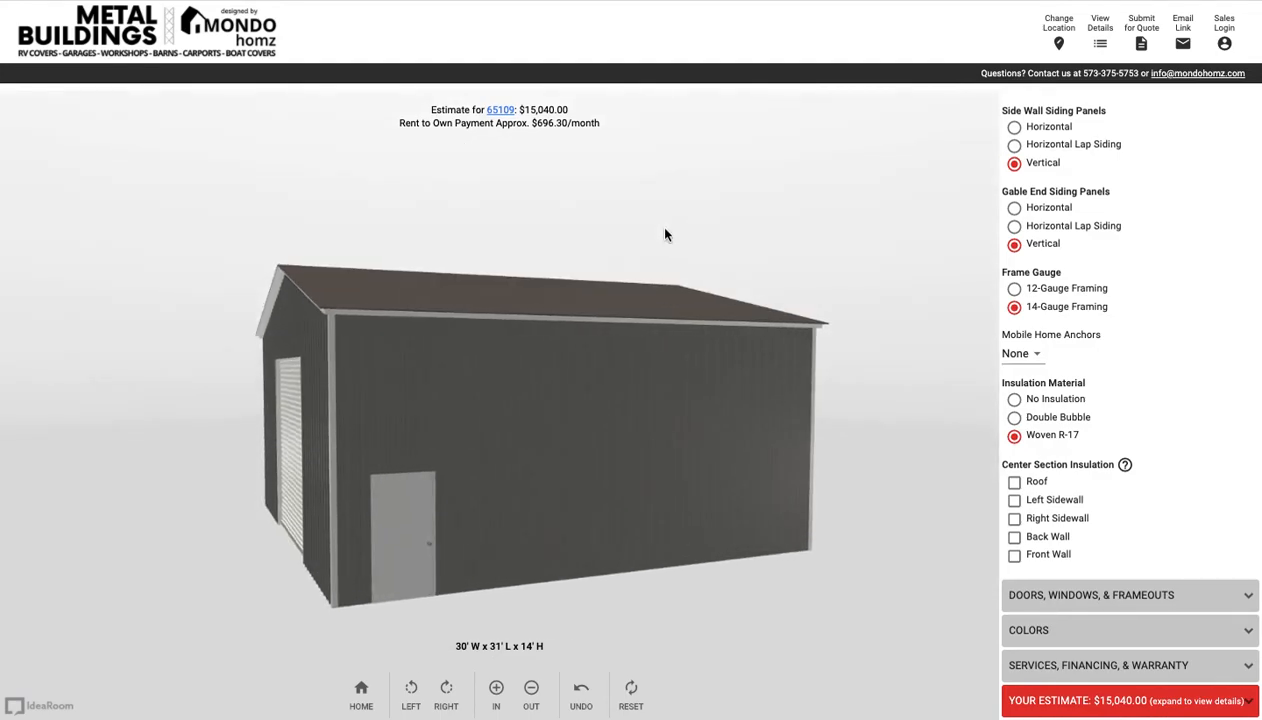
click(1013, 501)
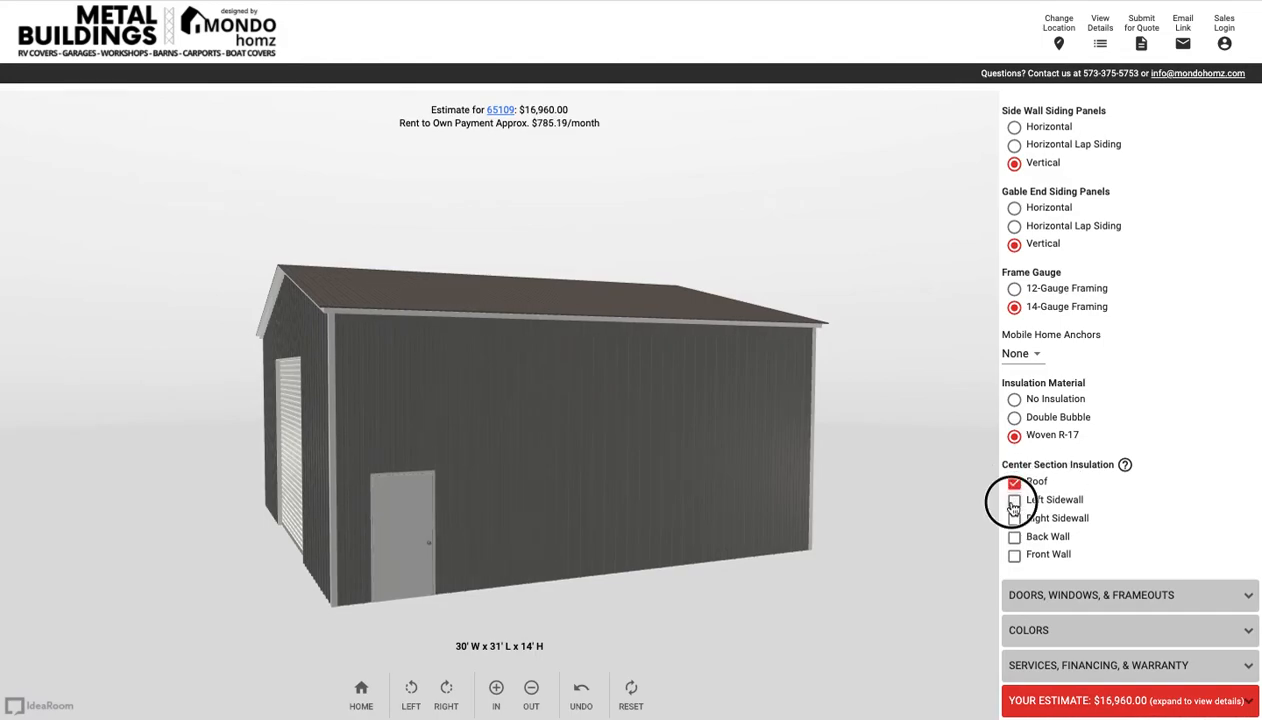
click(1013, 519)
click(1014, 540)
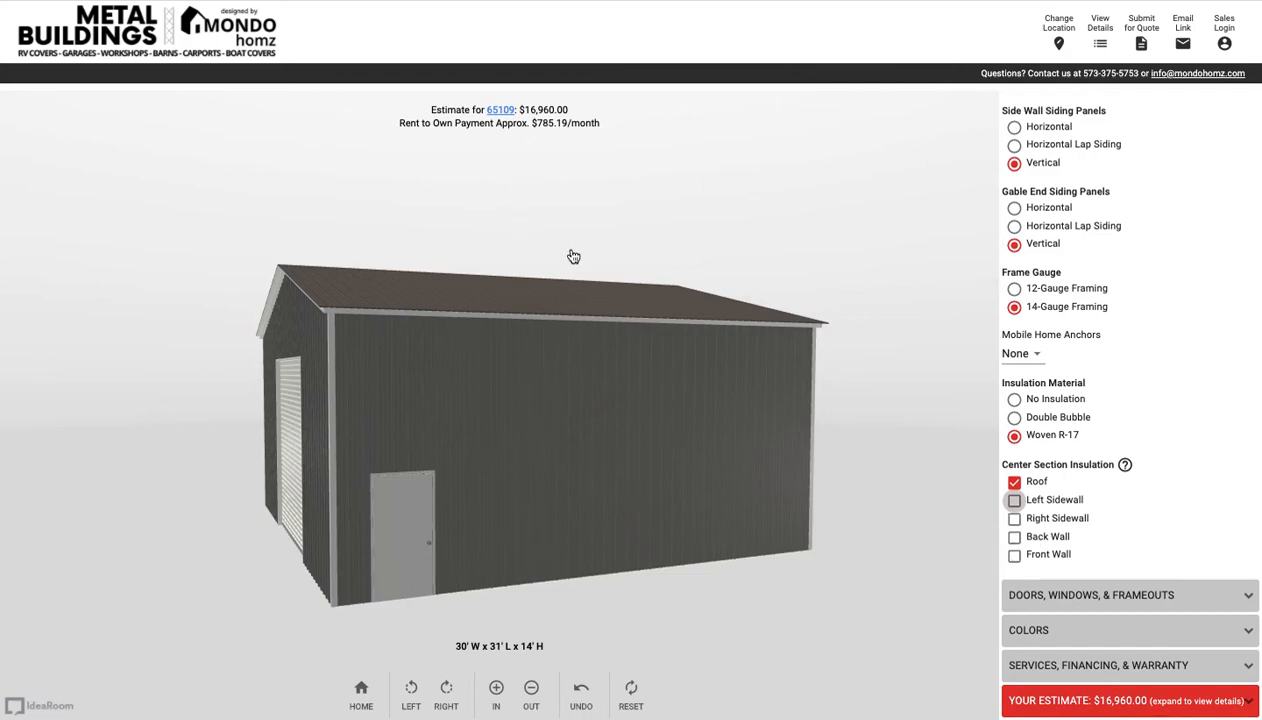
drag(440, 178, 626, 169)
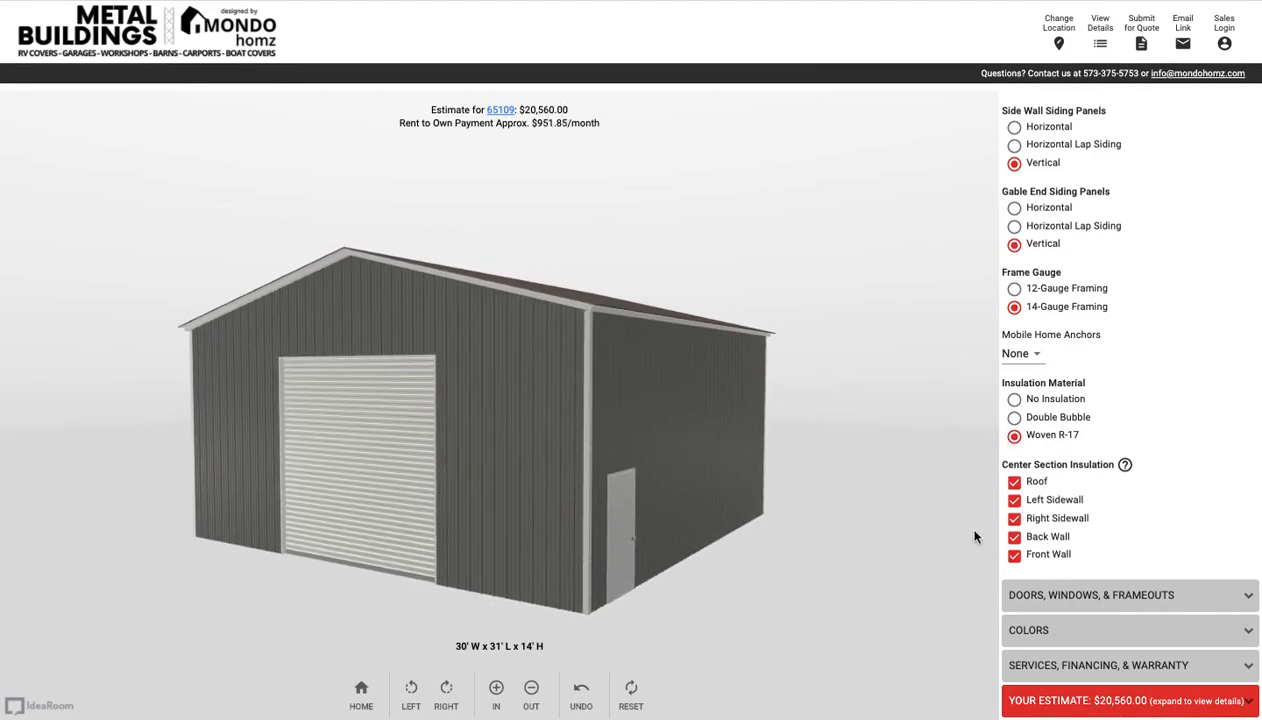
- Return the insulation material to No Insulation
click(1015, 420)
click(1014, 399)
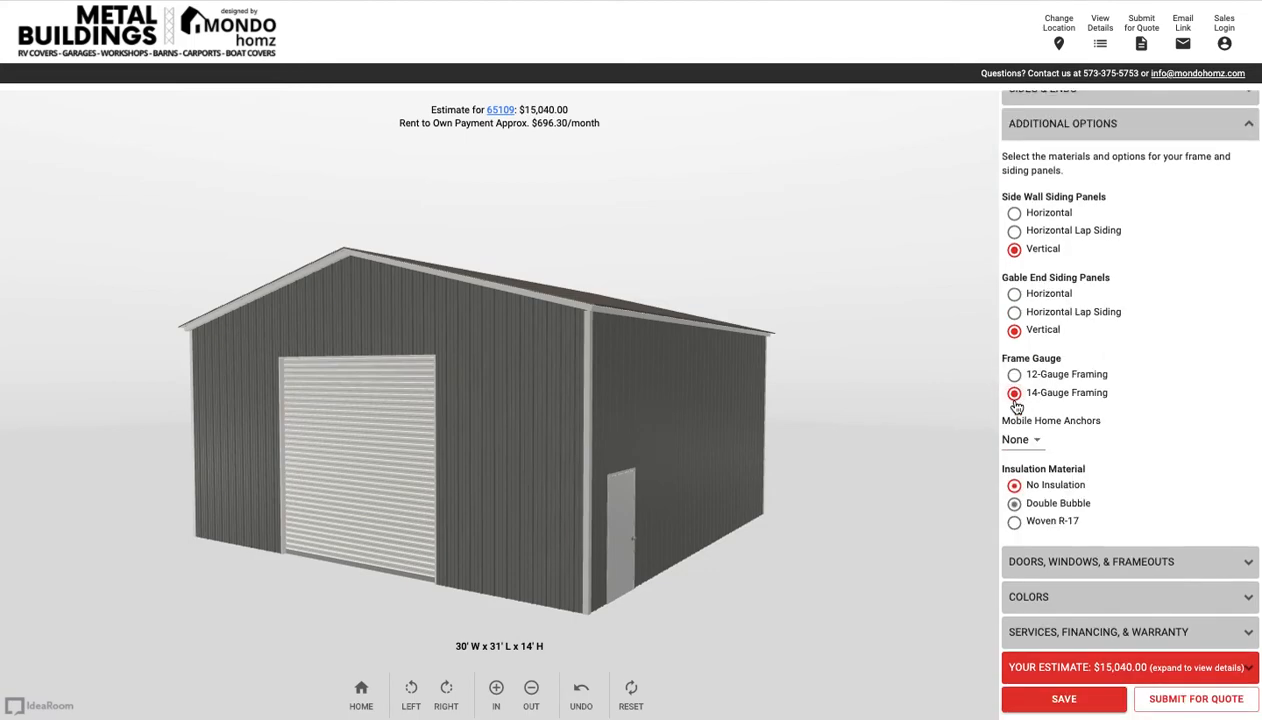
drag(927, 419, 870, 487)
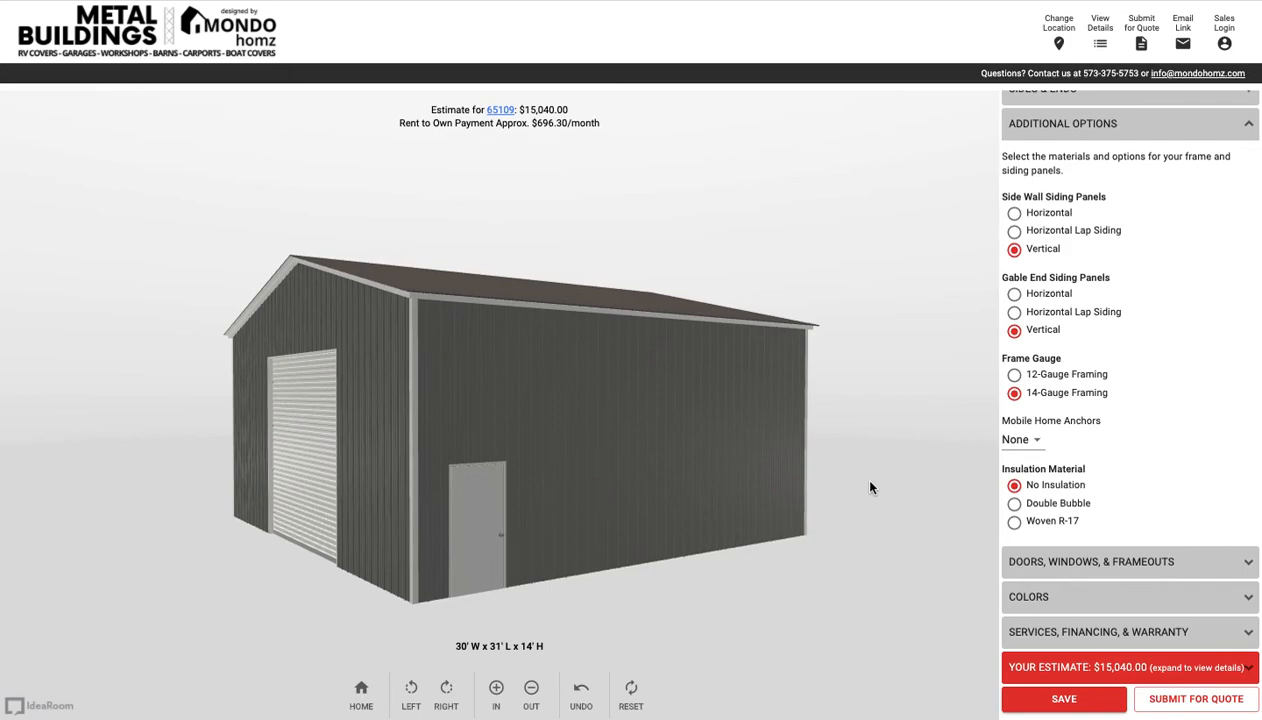
drag(870, 487, 634, 526)
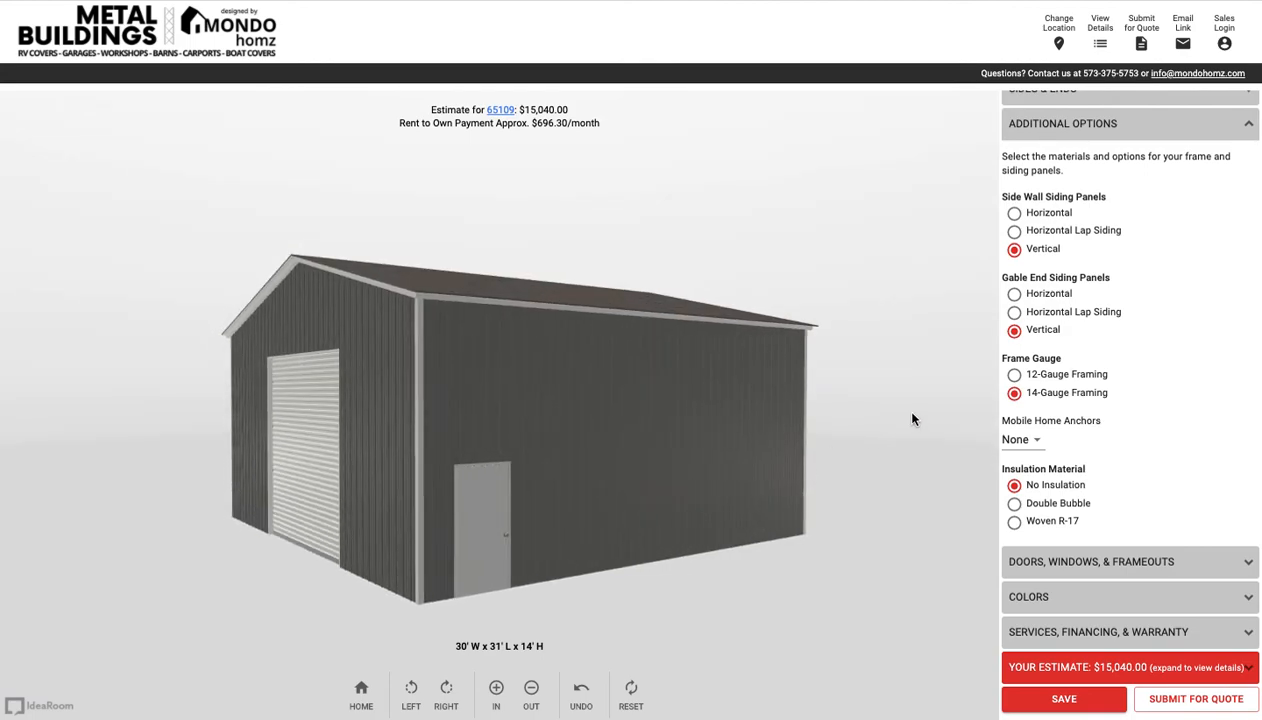
drag(902, 415, 955, 428)
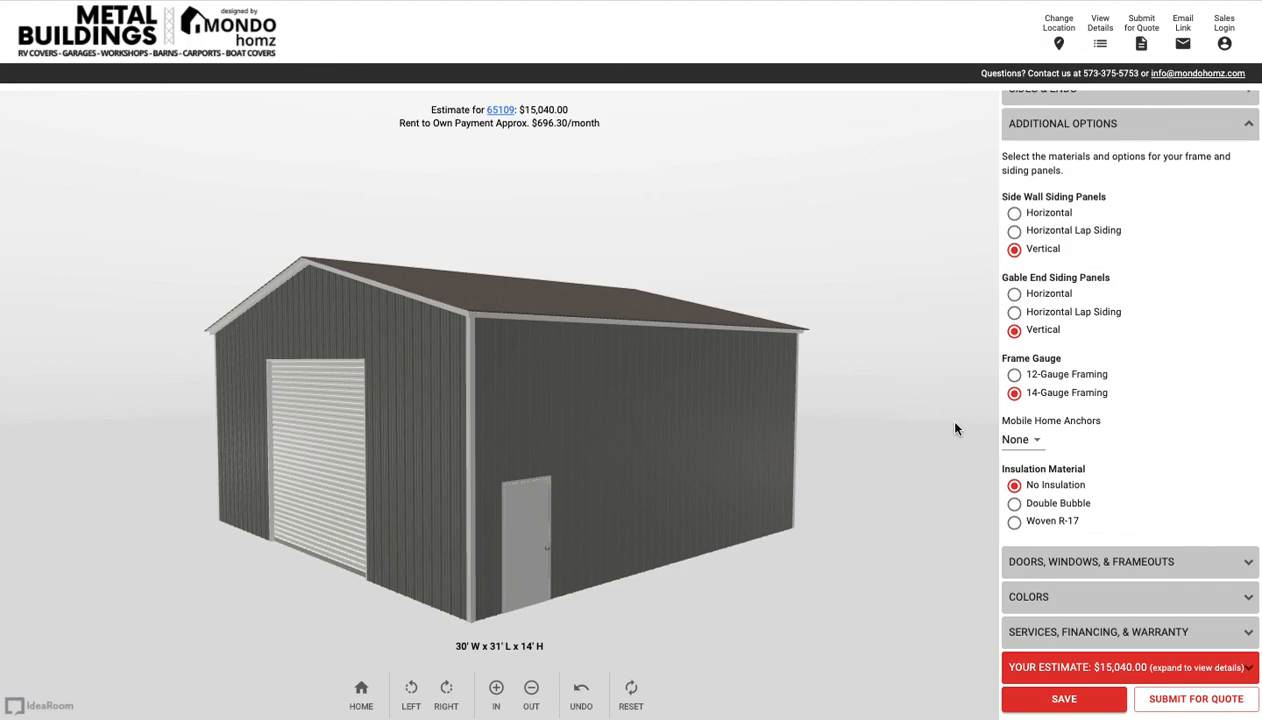
mouse_move(924, 417)
mouse_down()
mouse_move(916, 358)
mouse_move(949, 402)
mouse_move(915, 411)
mouse_up()
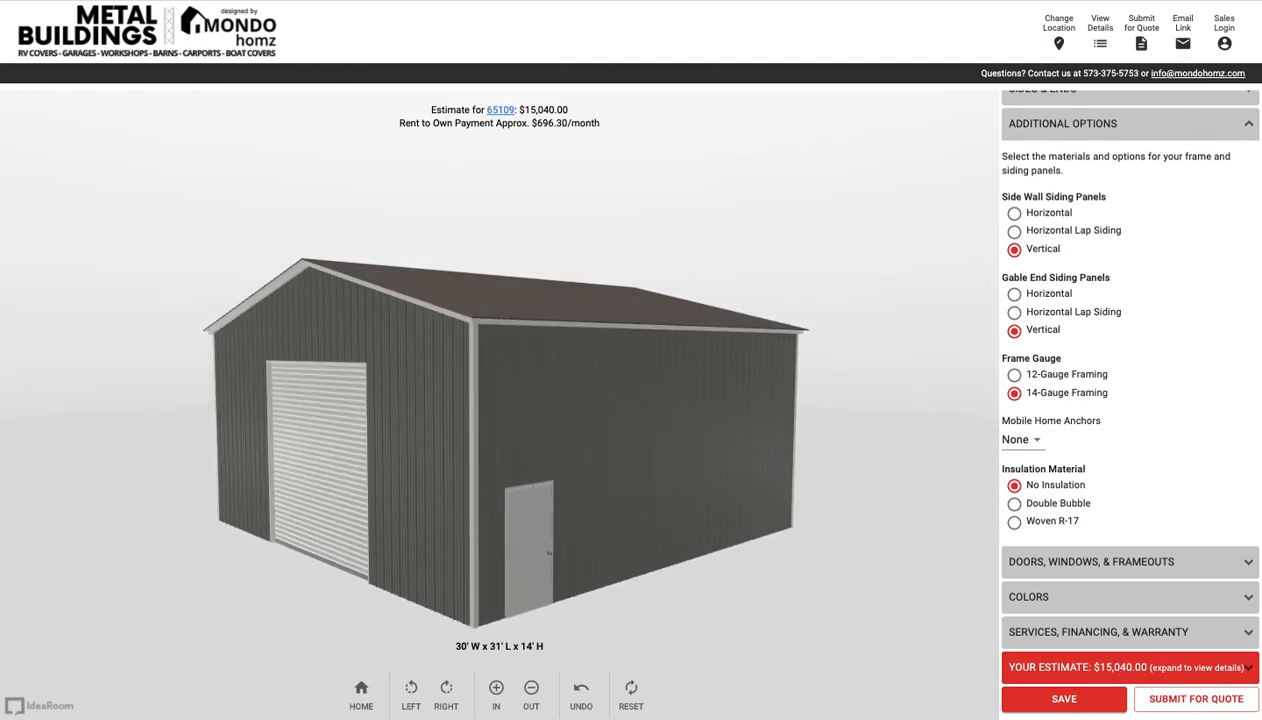